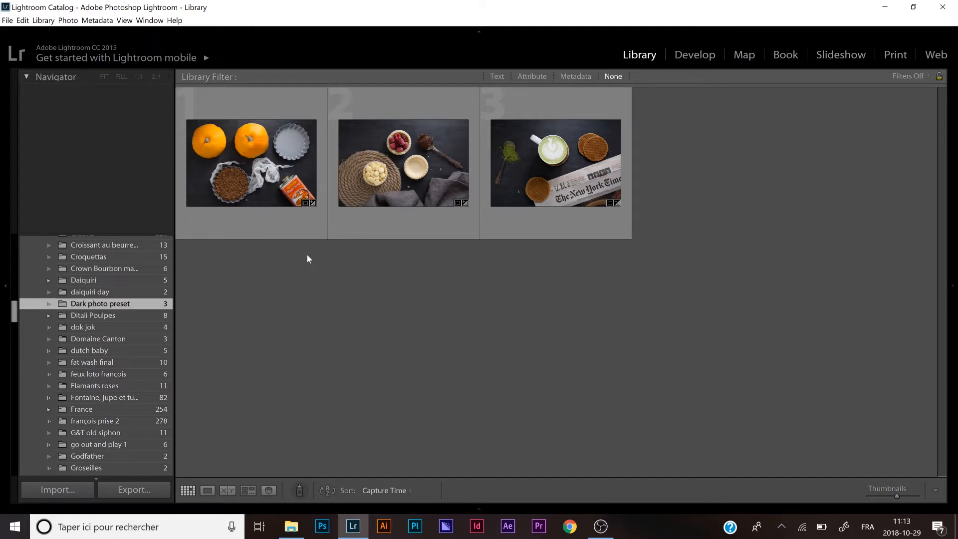
Step: Open the first pumpkin photo in the Develop module and set its white balance to Temp 5850 and Tint +25
{"action": "left_click", "coordinate": [277, 187]}
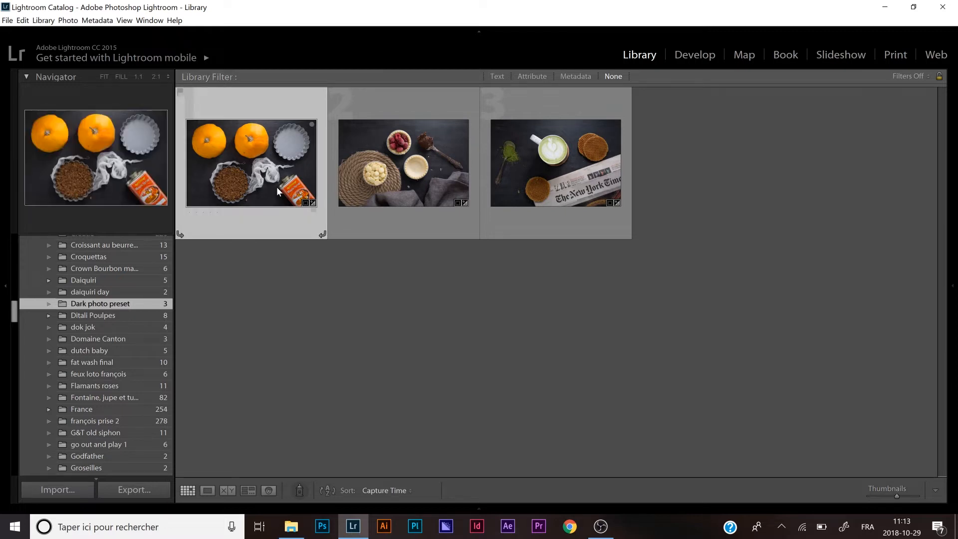
{"action": "key", "text": "d"}
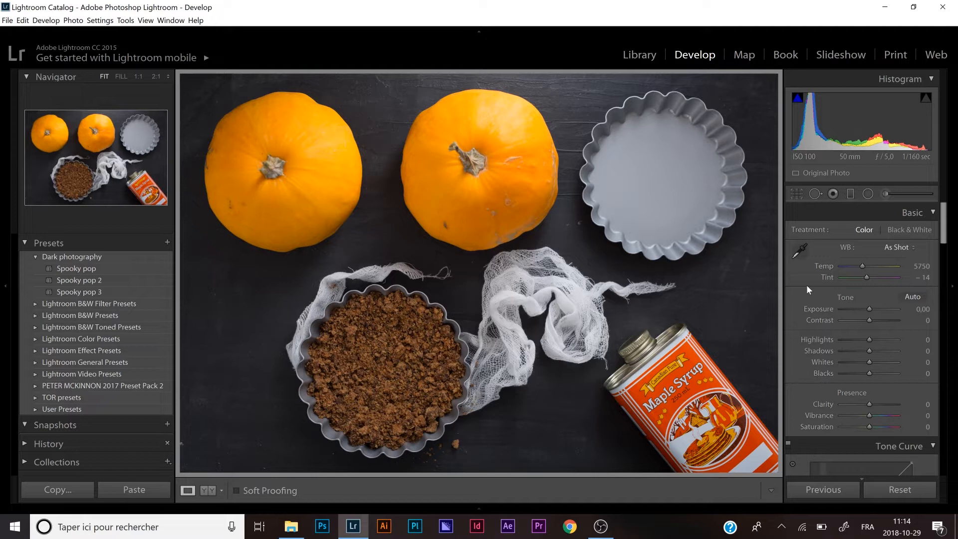
{"action": "left_click", "coordinate": [823, 251]}
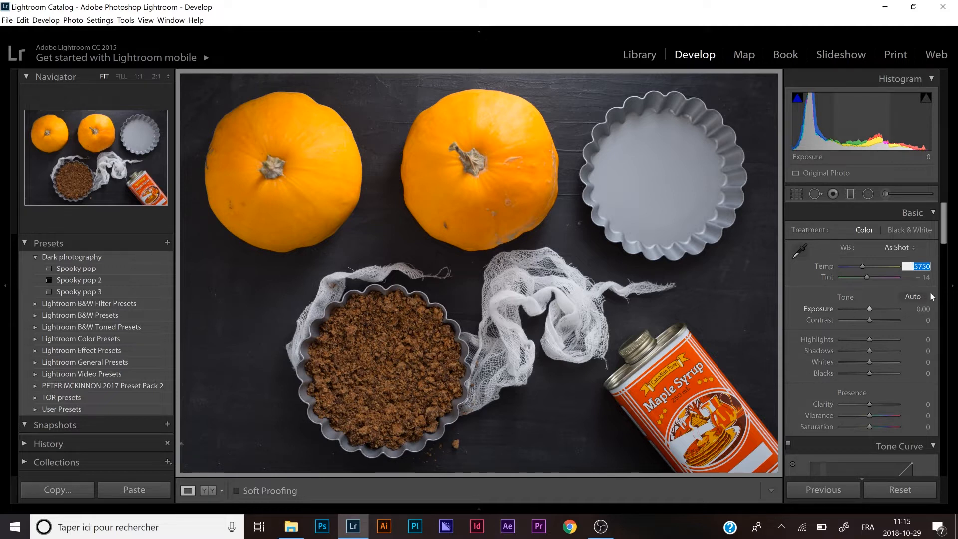
{"action": "type", "text": "5850"}
{"action": "key", "text": "Tab"}
{"action": "type", "text": "2"}
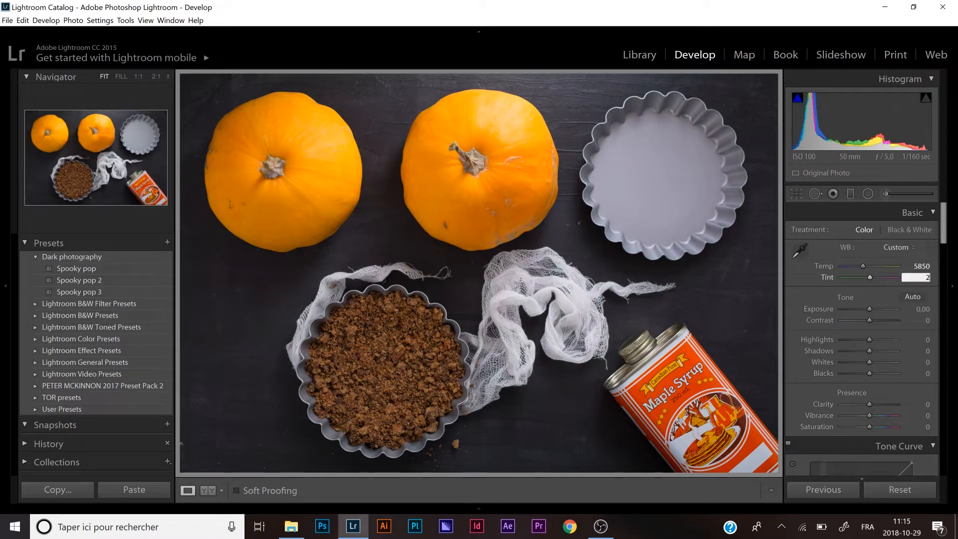
{"action": "type", "text": "5"}
{"action": "key", "text": "Return"}
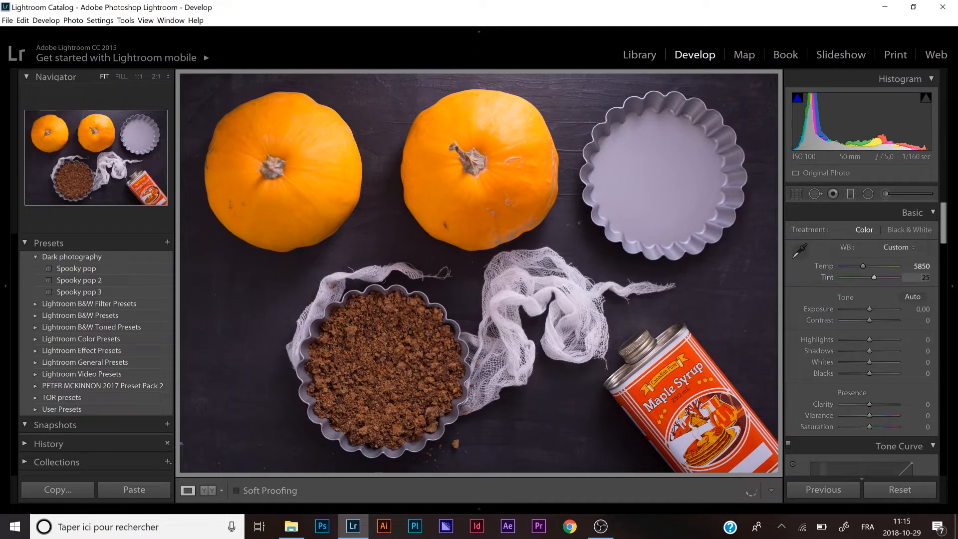
Step: Set the photo's Exposure to -0.10 and Contrast to +60
{"action": "key", "text": "Tab"}
{"action": "type", "text": "-0,1"}
{"action": "key", "text": "Tab"}
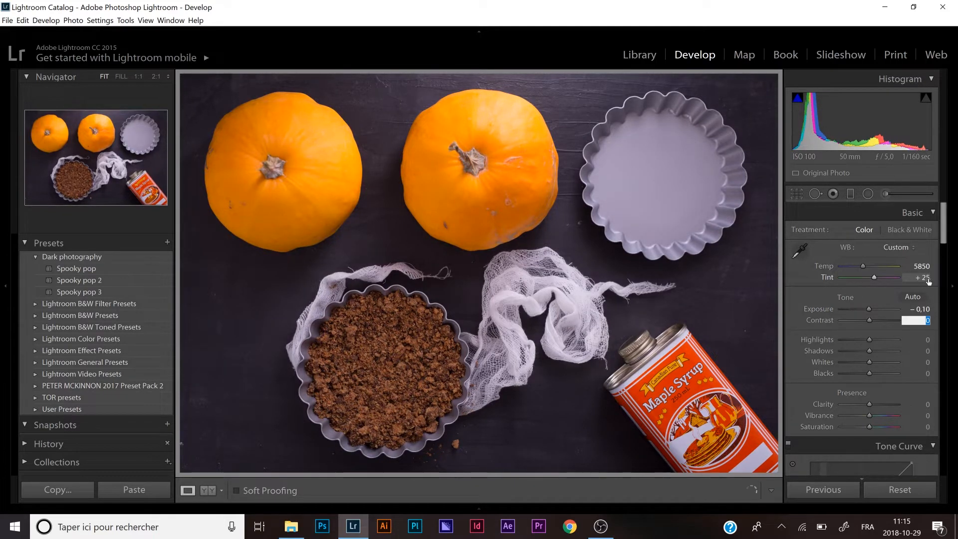
{"action": "type", "text": "60"}
{"action": "key", "text": "Tab"}
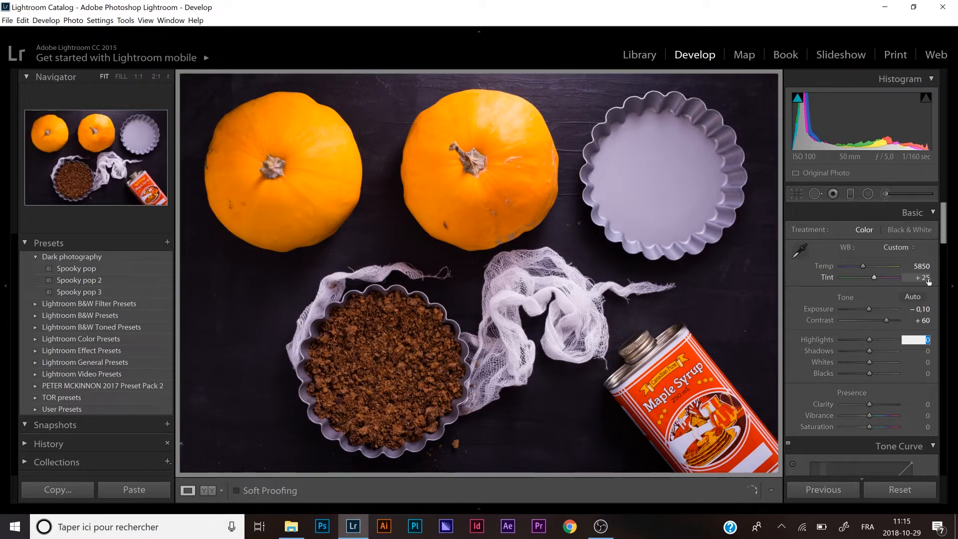
Step: Set the tone values to Highlights -100, Shadows +20, Whites +20 and Blacks -5
{"action": "type", "text": "-100"}
{"action": "key", "text": "Tab"}
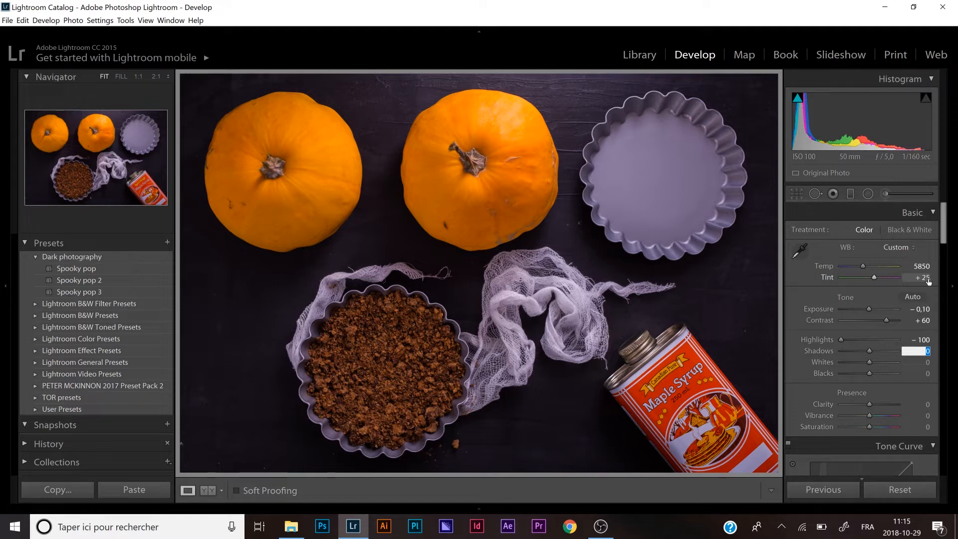
{"action": "type", "text": "20"}
{"action": "key", "text": "Tab"}
{"action": "type", "text": "20"}
{"action": "key", "text": "Tab"}
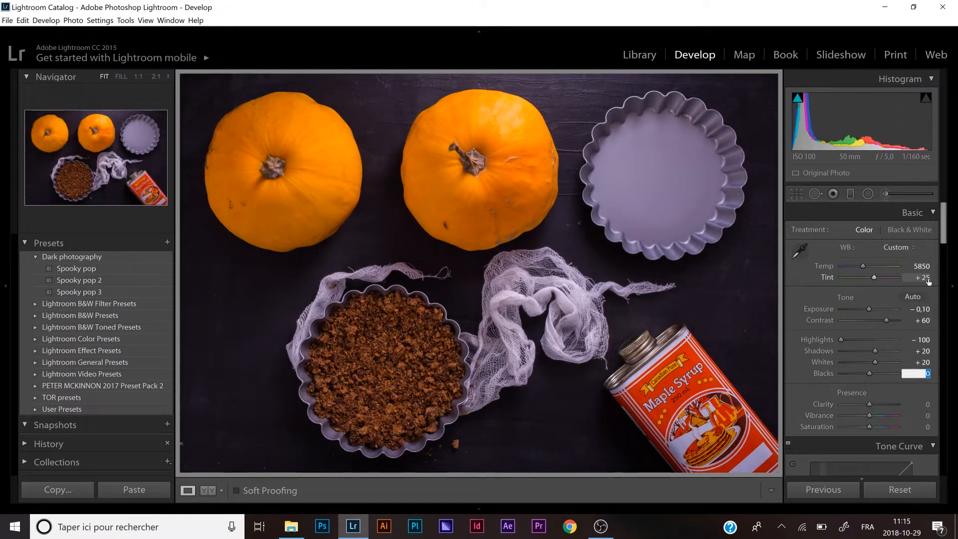
{"action": "type", "text": "-5"}
{"action": "key", "text": "Tab"}
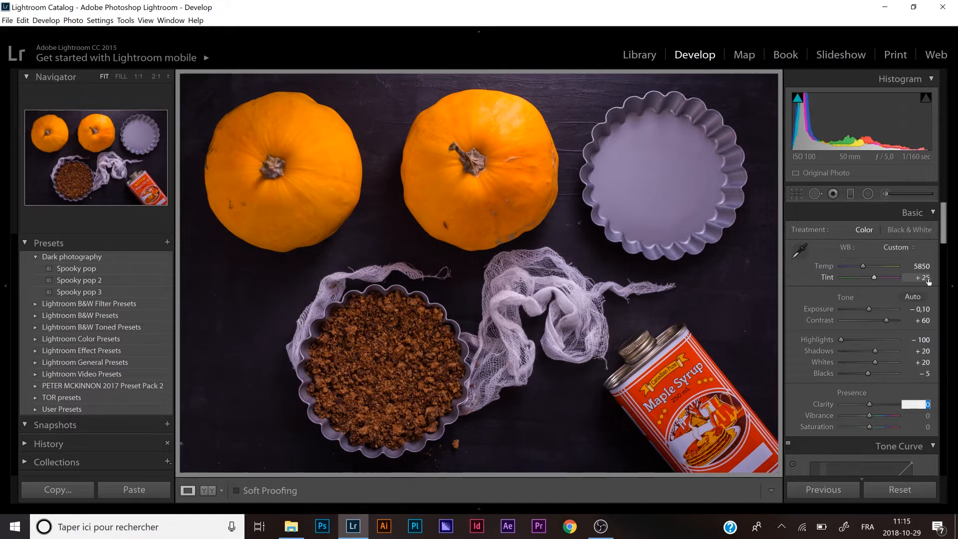
Step: Set the presence values to Clarity +20 and Vibrance +20
{"action": "type", "text": "20"}
{"action": "key", "text": "Tab"}
{"action": "type", "text": "20"}
{"action": "key", "text": "Tab"}
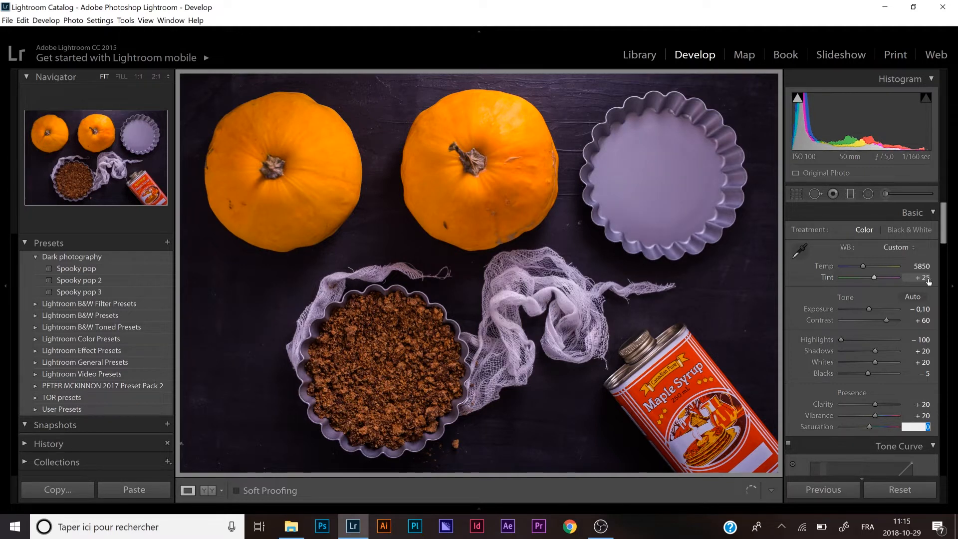
Step: Add three points along the RGB tone curve, at about one quarter, the middle and three quarters of its length
{"action": "scroll", "coordinate": [797, 322], "scroll_direction": "down", "scroll_amount": 5}
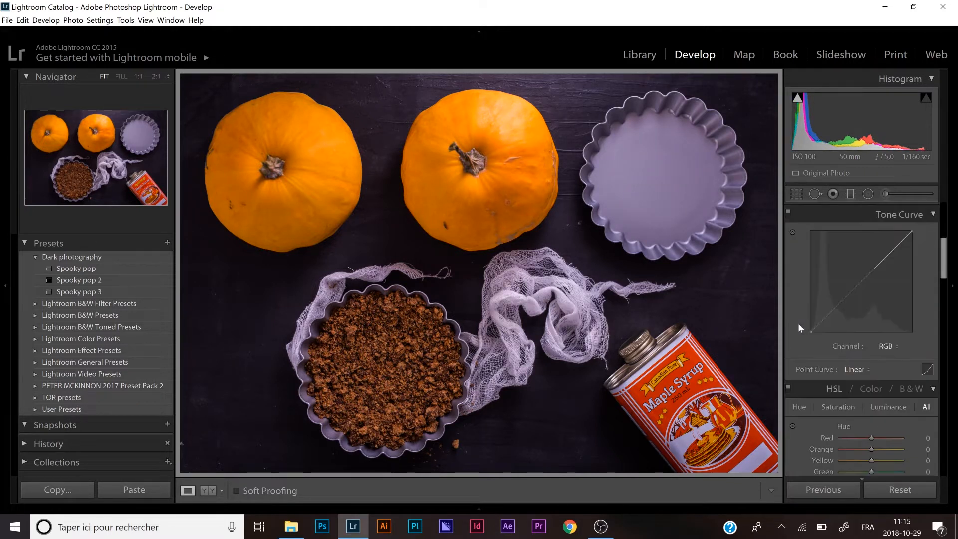
{"action": "left_click", "coordinate": [834, 309]}
{"action": "left_click", "coordinate": [858, 284]}
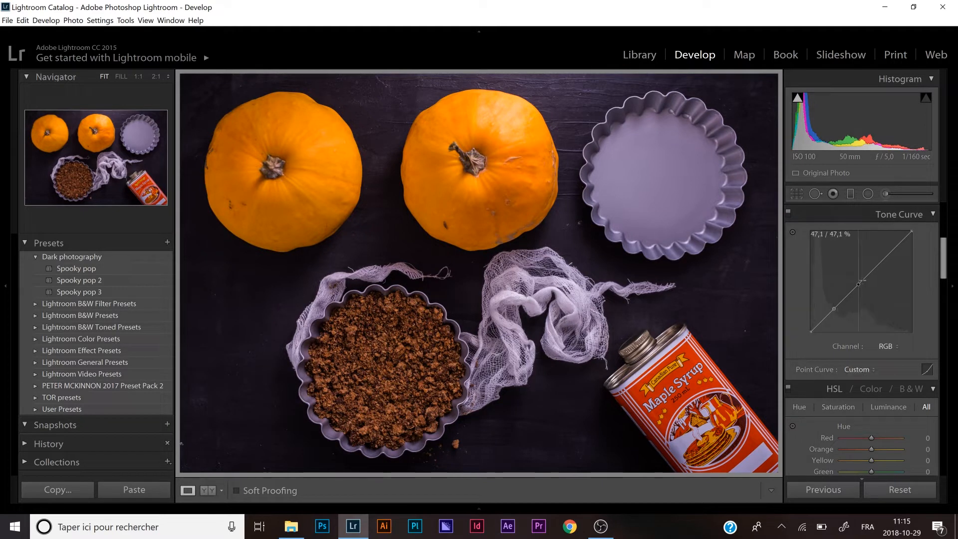
{"action": "left_click", "coordinate": [887, 257]}
Step: Raise the tone curve's black endpoint and move the shadow point to about 10% input, just above it, for faded blacks
{"action": "left_click_drag", "start_coordinate": [811, 331], "coordinate": [820, 311]}
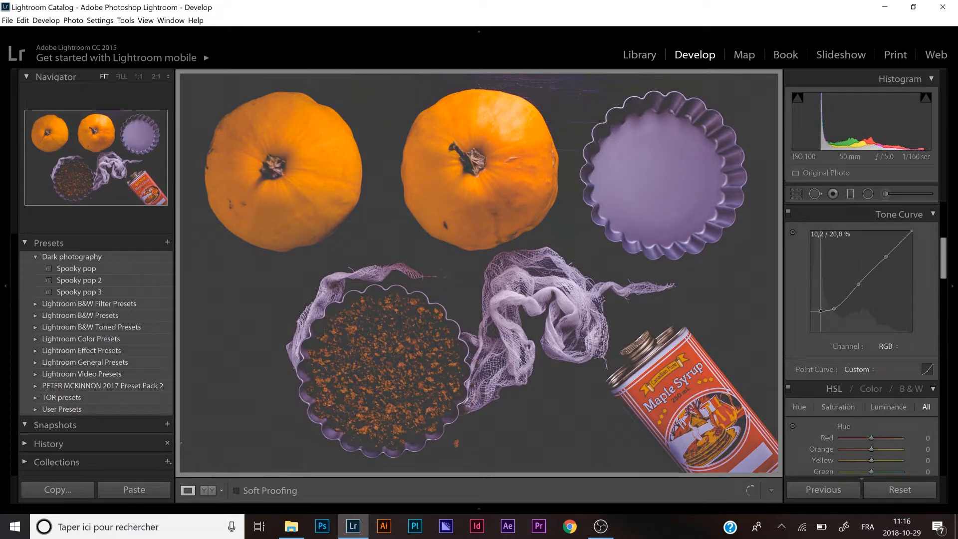
{"action": "left_click_drag", "start_coordinate": [820, 311], "coordinate": [810, 319]}
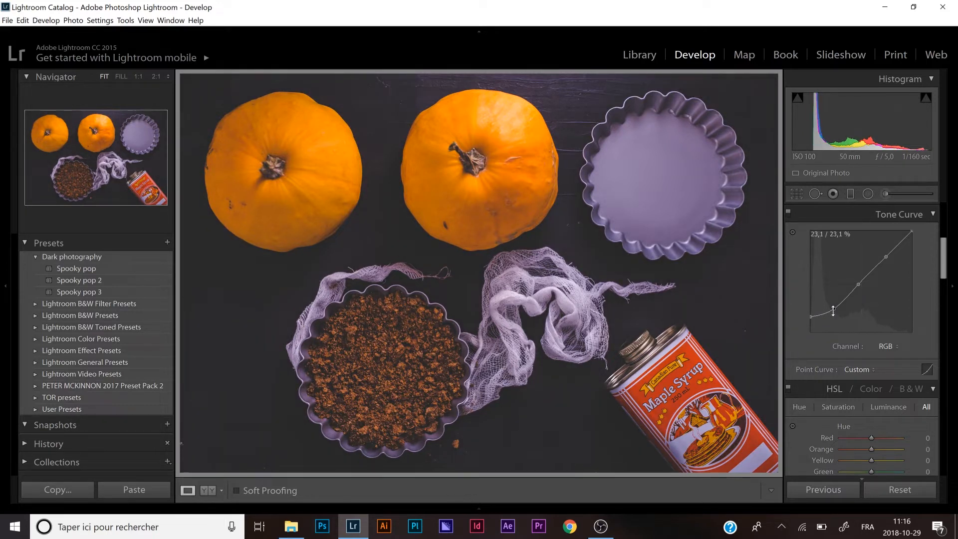
{"action": "left_click_drag", "start_coordinate": [833, 311], "coordinate": [824, 313]}
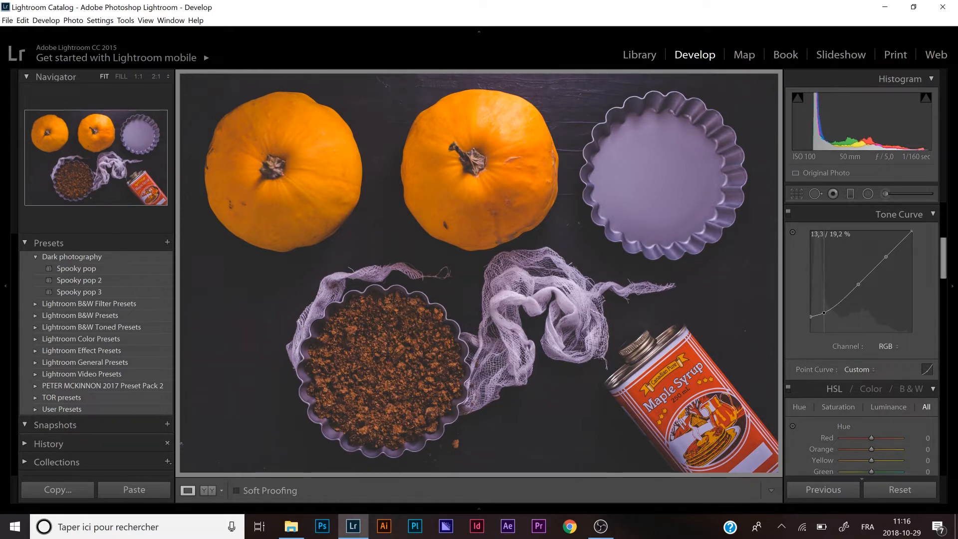
{"action": "left_click_drag", "start_coordinate": [823, 312], "coordinate": [820, 313]}
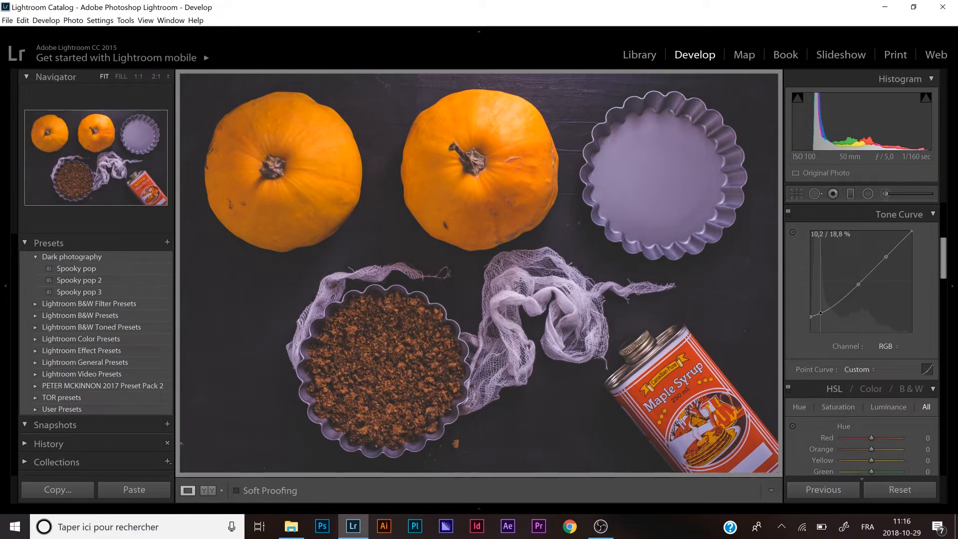
{"action": "left_click_drag", "start_coordinate": [820, 313], "coordinate": [821, 313]}
{"action": "left_click_drag", "start_coordinate": [821, 314], "coordinate": [821, 315]}
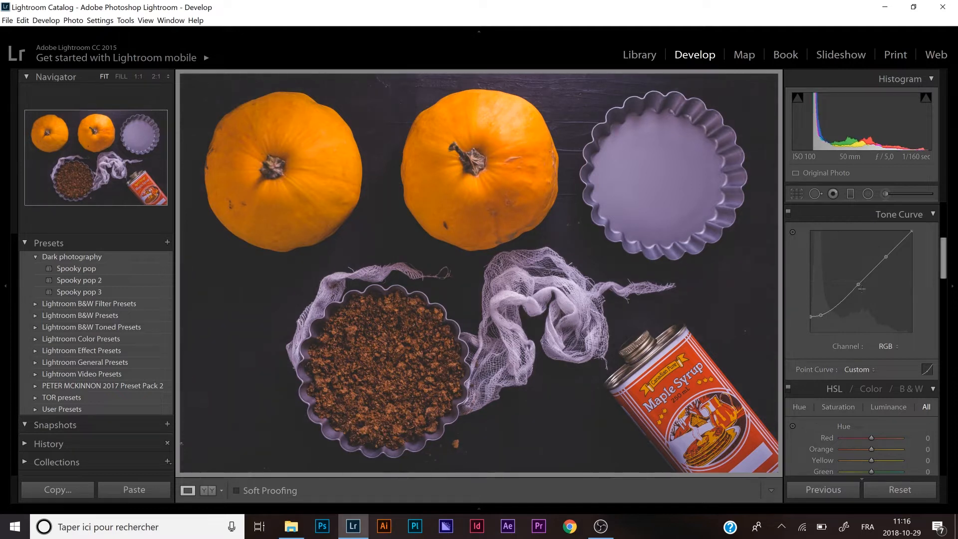
Step: Raise the tone curve's midtone point slightly above the diagonal and nudge the highlight point to smooth the upper curve
{"action": "left_click_drag", "start_coordinate": [858, 286], "coordinate": [858, 286]}
{"action": "left_click_drag", "start_coordinate": [858, 286], "coordinate": [852, 283]}
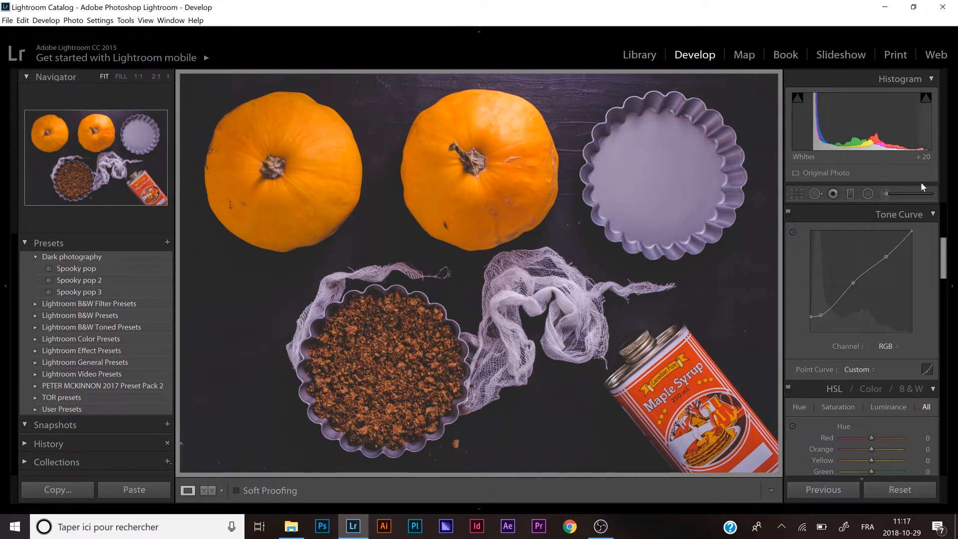
{"action": "left_click_drag", "start_coordinate": [885, 255], "coordinate": [882, 255]}
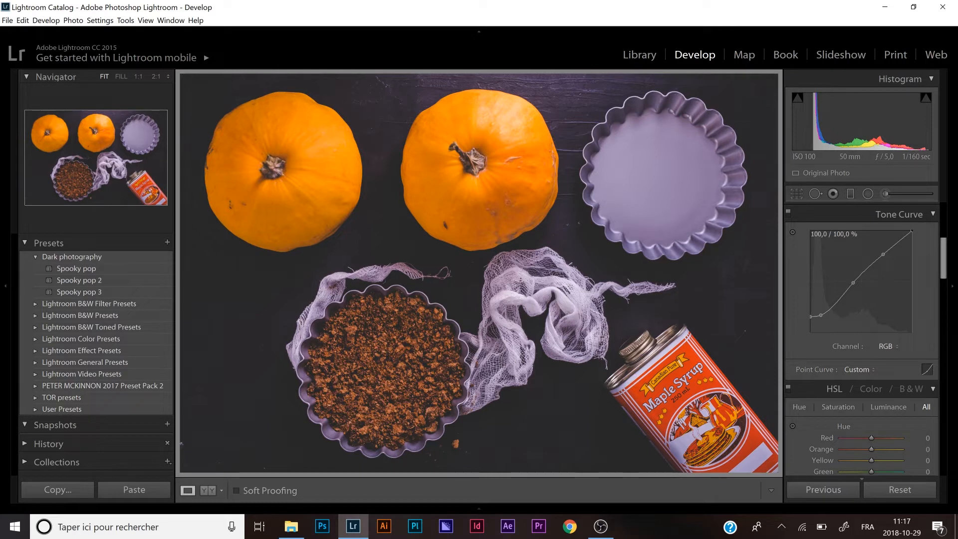
{"action": "left_click_drag", "start_coordinate": [911, 231], "coordinate": [910, 231]}
Step: Set the HSL hue of Red to -15 and Orange to -10
{"action": "scroll", "coordinate": [930, 314], "scroll_direction": "down", "scroll_amount": 3}
{"action": "scroll", "coordinate": [930, 313], "scroll_direction": "down", "scroll_amount": 6}
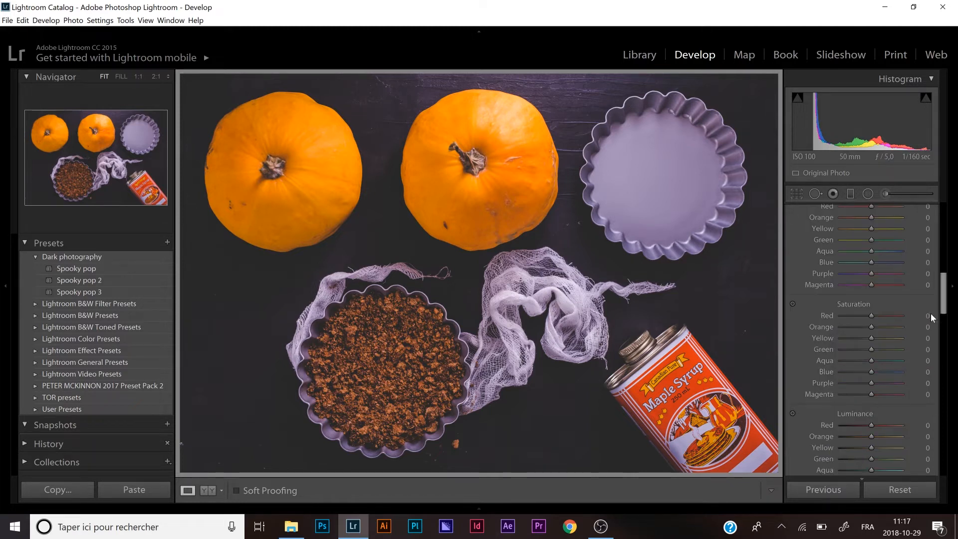
{"action": "scroll", "coordinate": [929, 313], "scroll_direction": "up", "scroll_amount": 3}
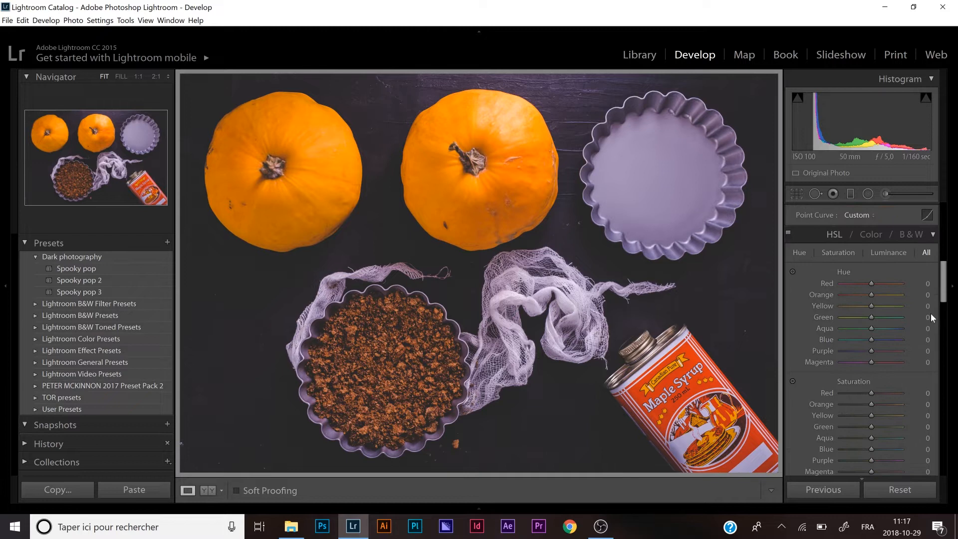
{"action": "left_click", "coordinate": [923, 282]}
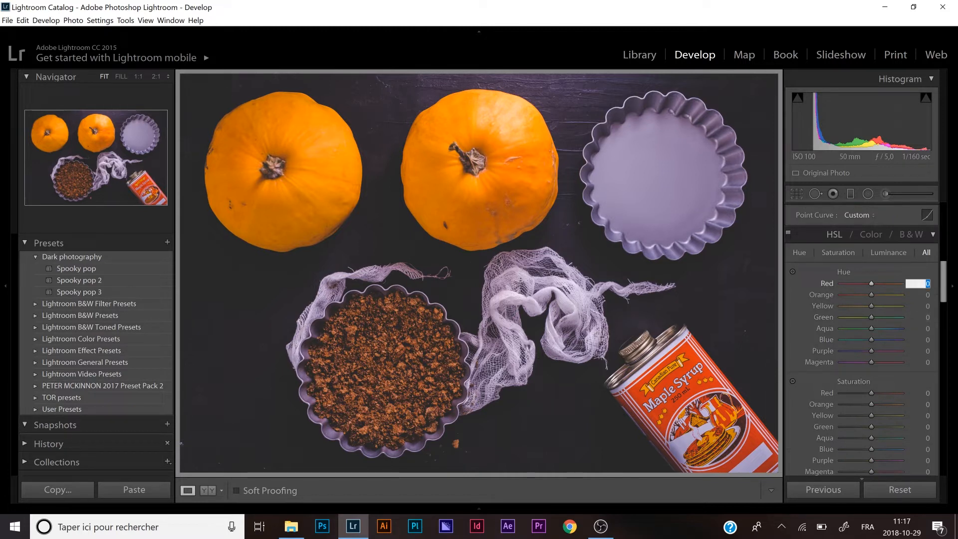
{"action": "type", "text": "-15"}
{"action": "key", "text": "Tab"}
{"action": "type", "text": "- 10"}
{"action": "key", "text": "Tab"}
{"action": "key", "text": "Tab"}
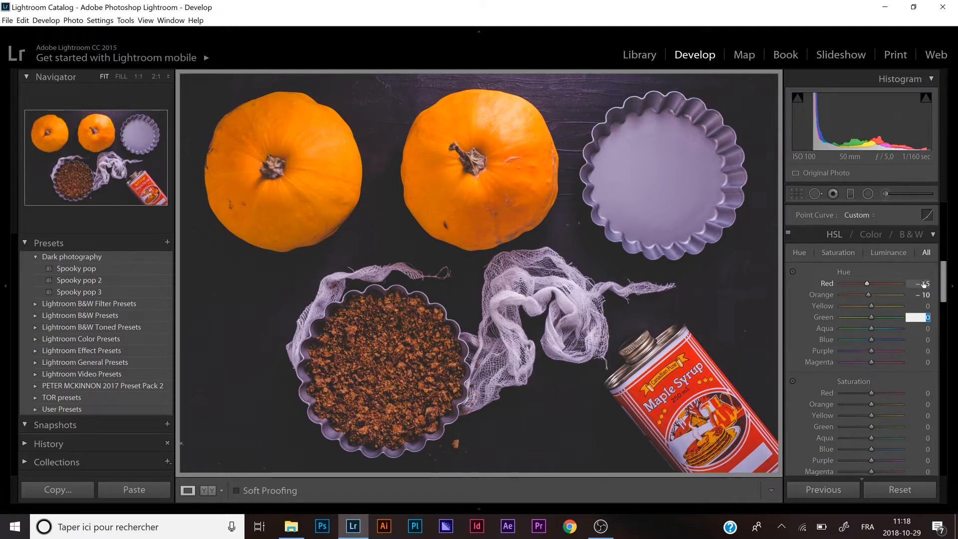
Step: Set the HSL hue of Aqua to +40, Blue to +20 and Purple to -10
{"action": "key", "text": "Tab"}
{"action": "type", "text": "4"}
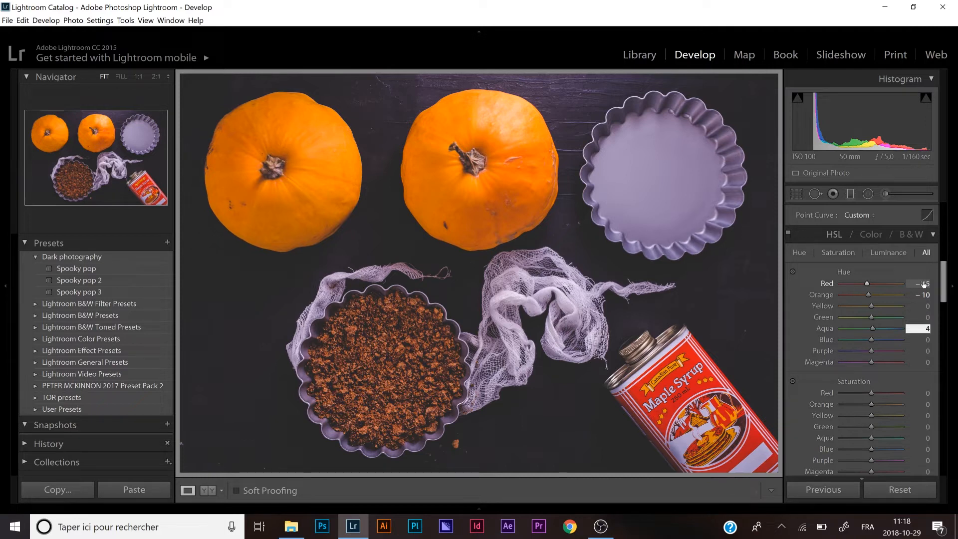
{"action": "type", "text": "0"}
{"action": "key", "text": "Tab"}
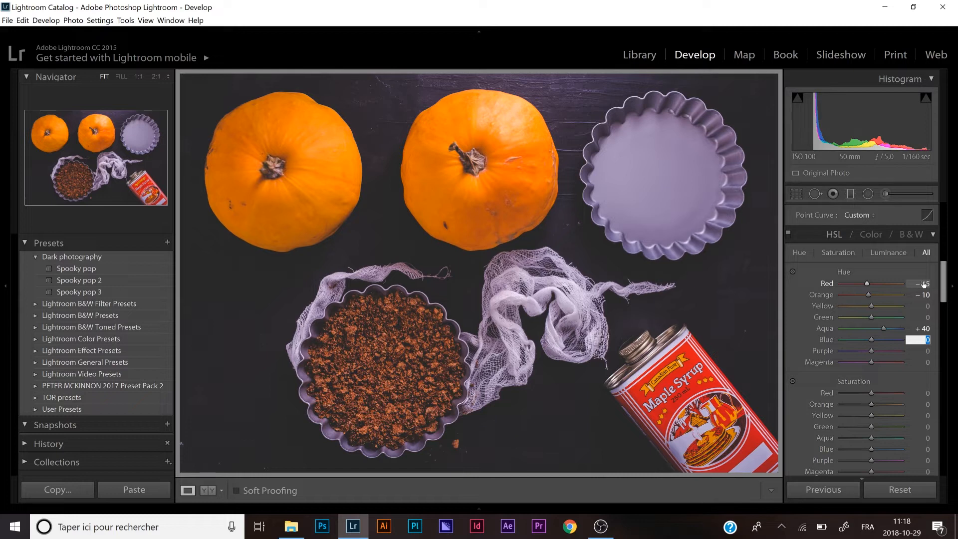
{"action": "type", "text": "20"}
{"action": "key", "text": "Tab"}
{"action": "type", "text": "-10"}
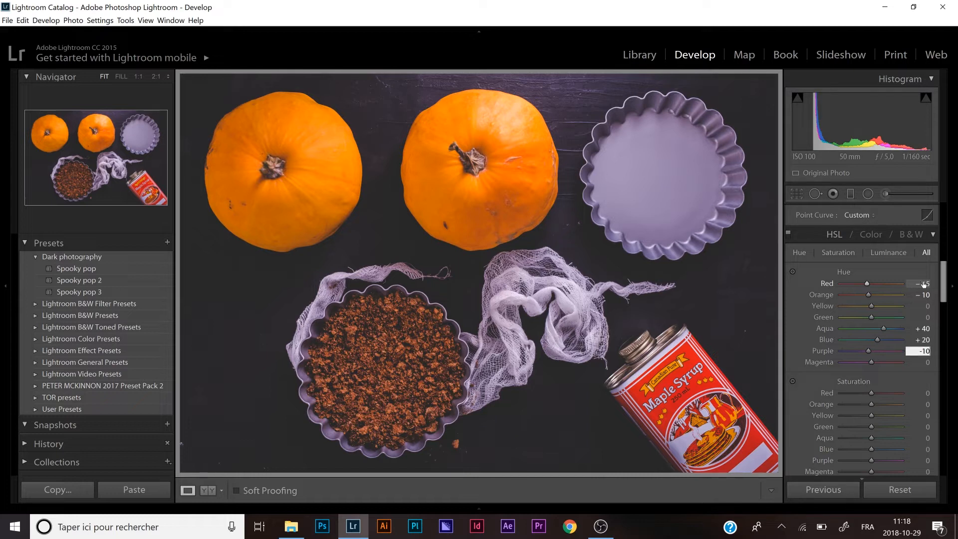
{"action": "key", "text": "Tab"}
Step: Set the HSL saturation of Red to -5, Orange to -10, Yellow to -35 and Green to -20
{"action": "key", "text": "Tab"}
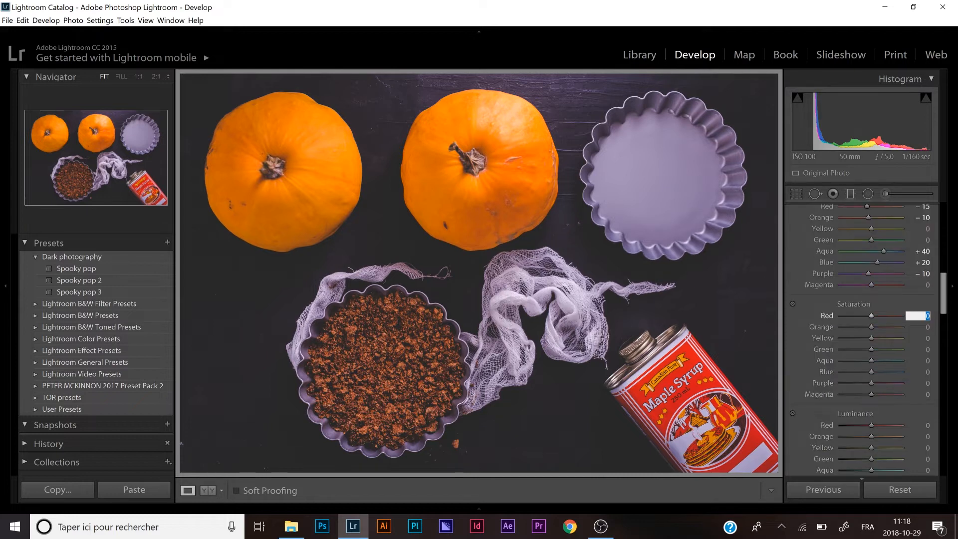
{"action": "type", "text": "-5"}
{"action": "key", "text": "Tab"}
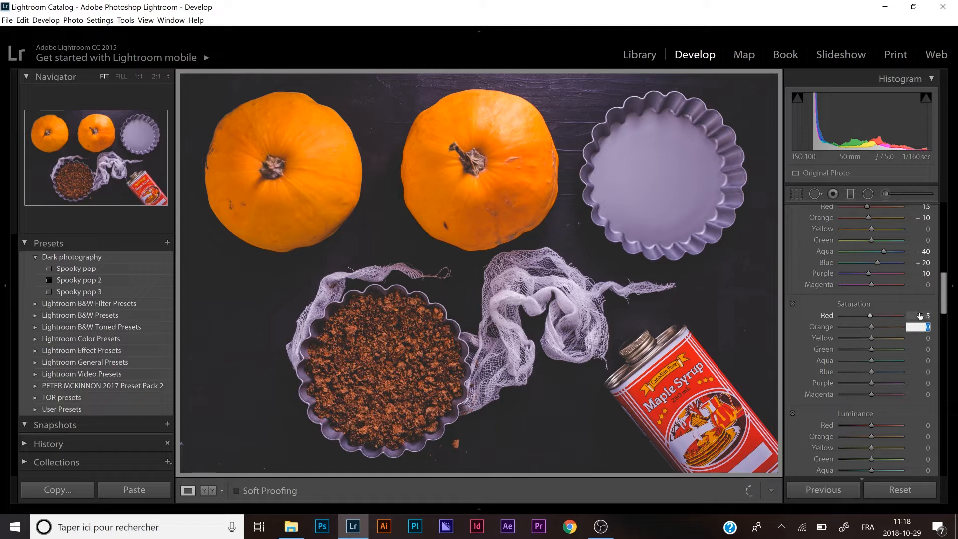
{"action": "type", "text": "-10"}
{"action": "key", "text": "Tab"}
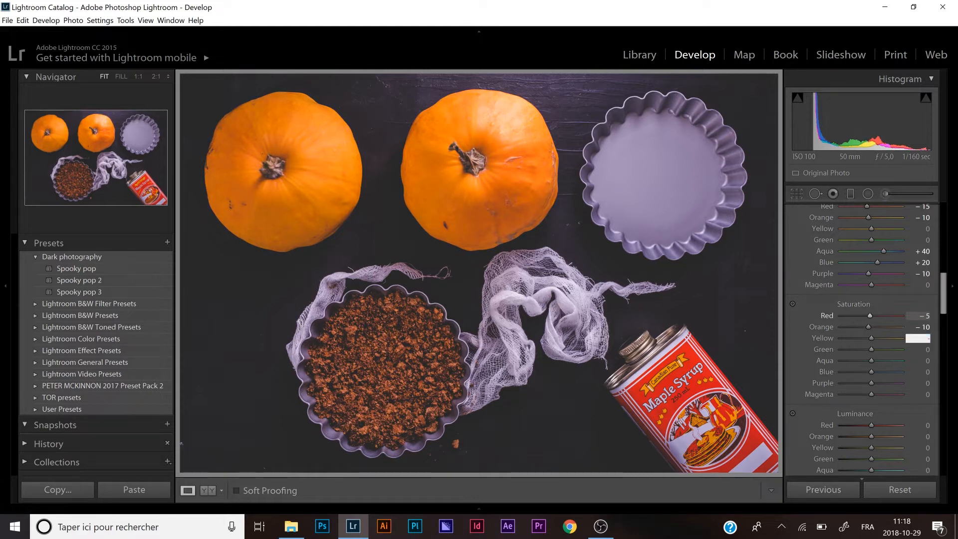
{"action": "type", "text": "-35"}
{"action": "key", "text": "Tab"}
{"action": "type", "text": "-20"}
{"action": "key", "text": "Tab"}
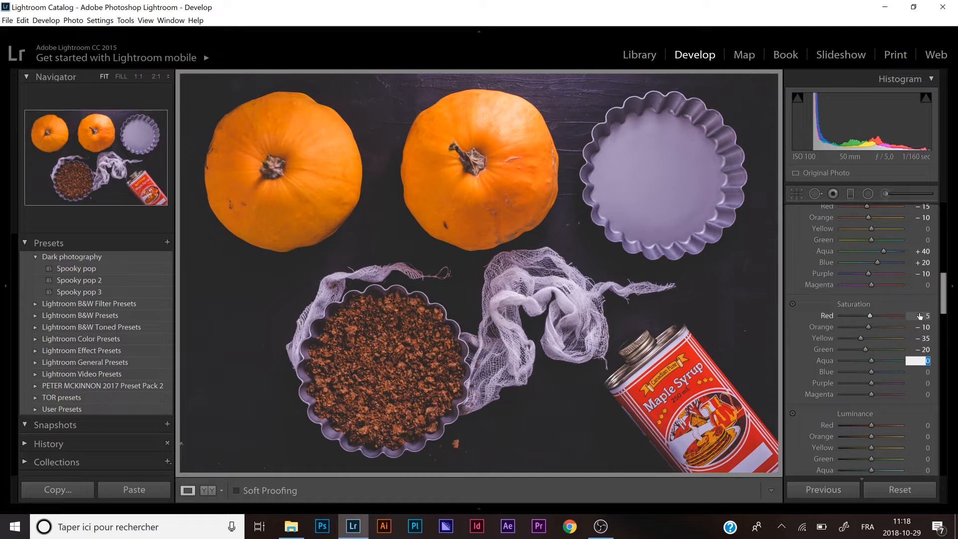
Step: Set the HSL saturation of Blue to -35, Purple to -15 and Magenta to -25
{"action": "key", "text": "Tab"}
{"action": "type", "text": "-35"}
{"action": "key", "text": "Tab"}
{"action": "type", "text": "-15"}
{"action": "key", "text": "Tab"}
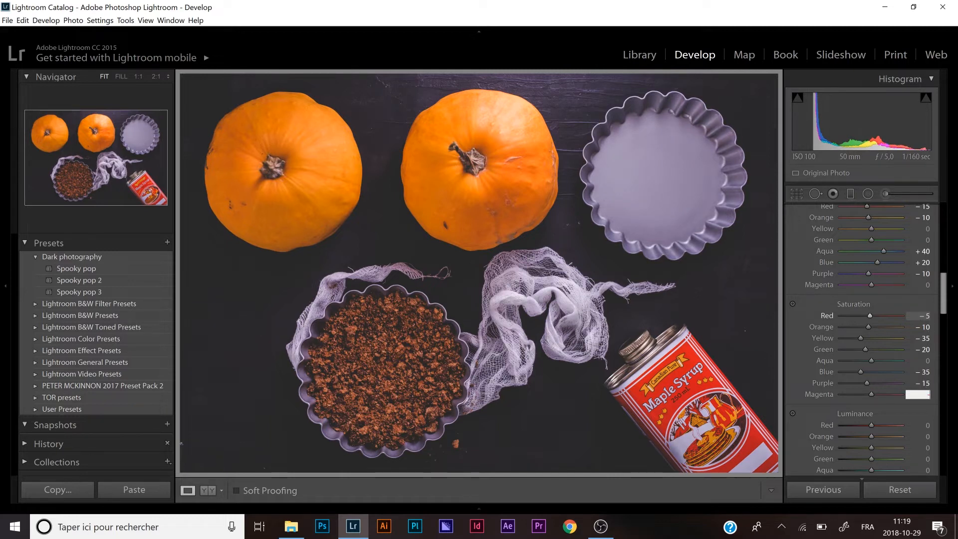
{"action": "type", "text": "-25"}
{"action": "key", "text": "Tab"}
Step: Set the HSL luminance of Red to +55, Orange to +40 and Yellow to +35
{"action": "scroll", "coordinate": [801, 339], "scroll_direction": "down", "scroll_amount": 2}
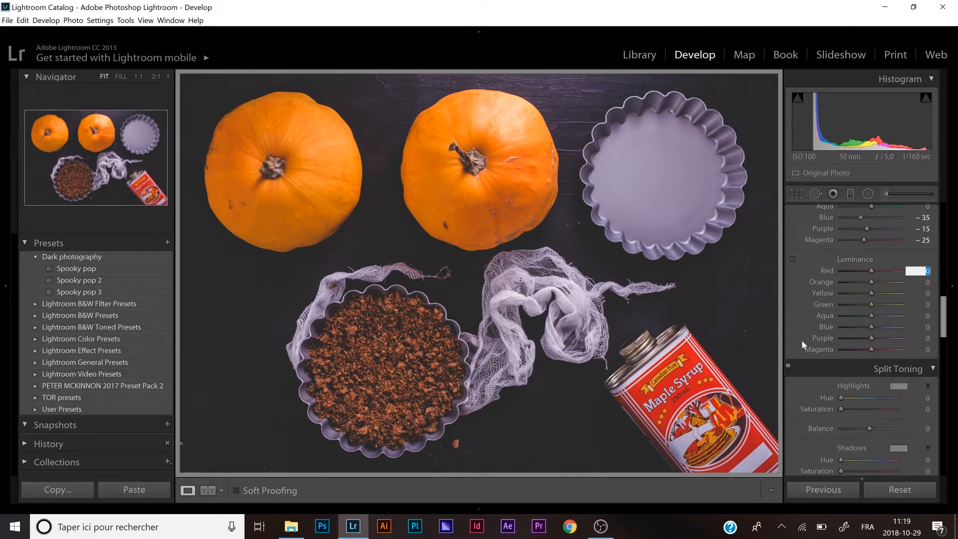
{"action": "type", "text": "55"}
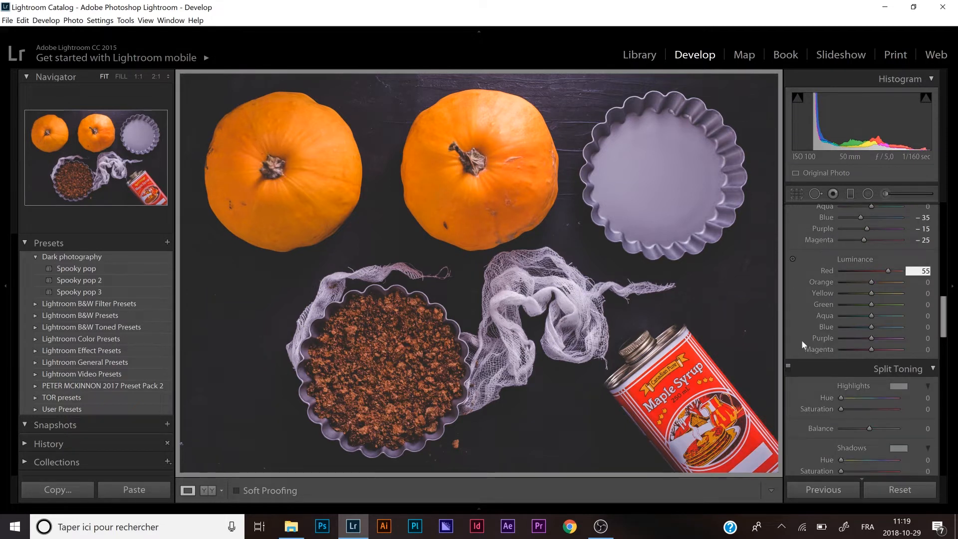
{"action": "key", "text": "Tab"}
{"action": "type", "text": "40"}
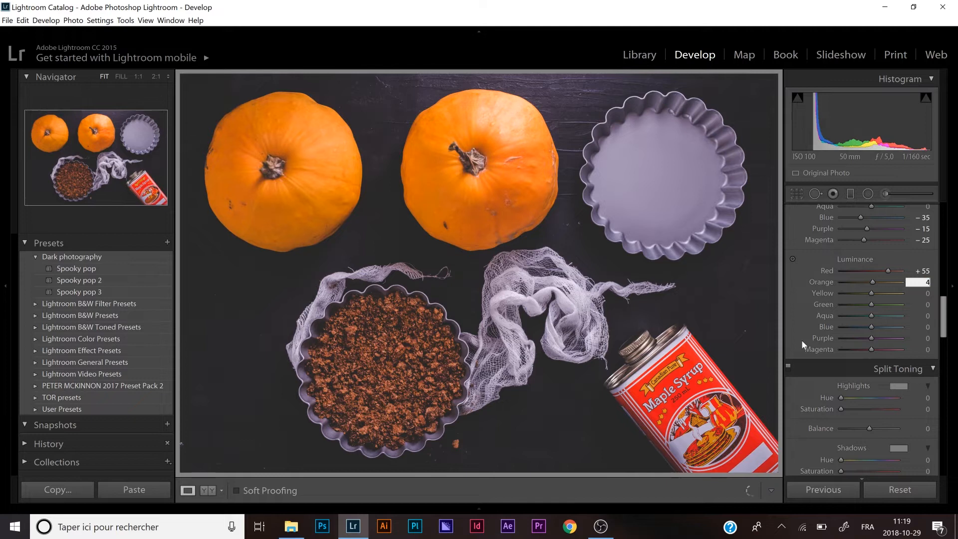
{"action": "key", "text": "Tab"}
{"action": "type", "text": "3"}
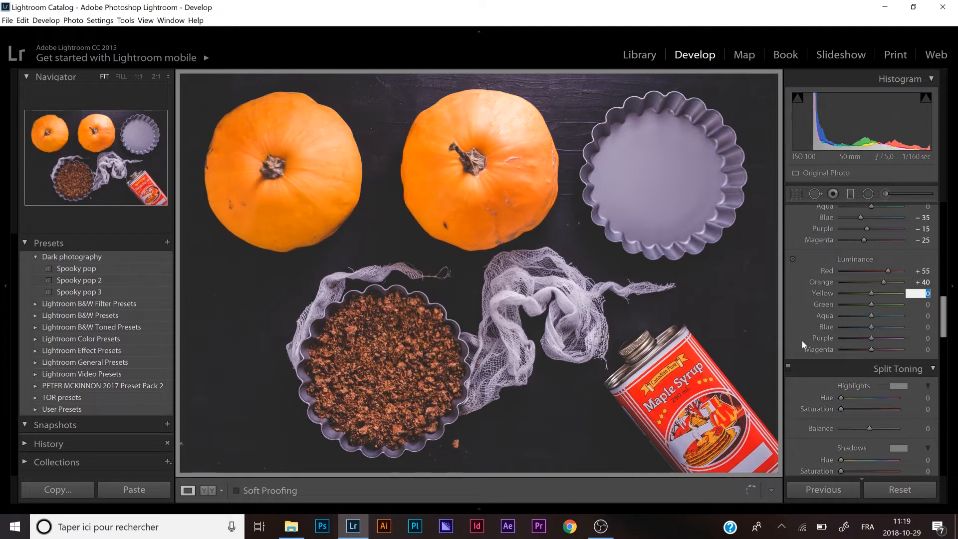
{"action": "type", "text": "5"}
{"action": "key", "text": "Tab"}
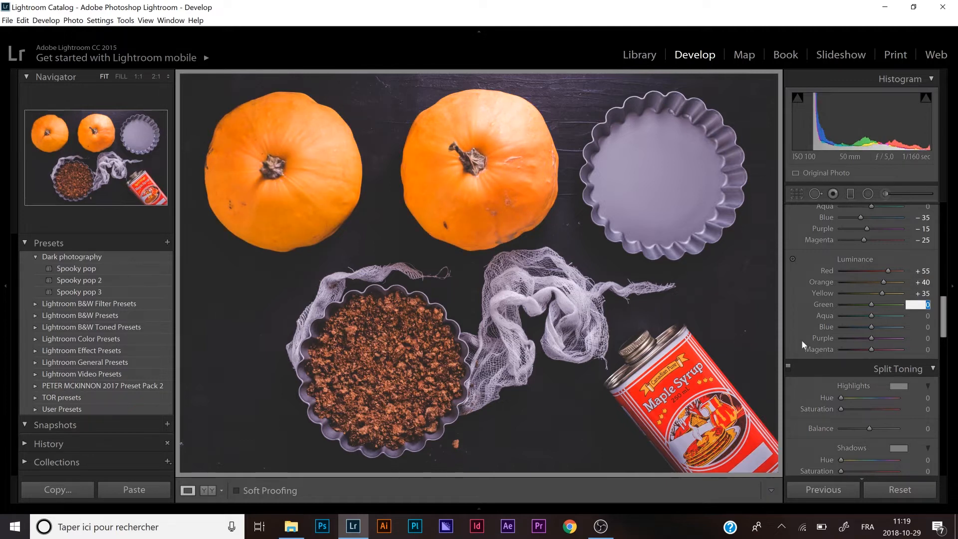
Step: Set the HSL luminance of Green to +25 and Aqua to +15
{"action": "type", "text": "25"}
{"action": "key", "text": "Tab"}
{"action": "type", "text": "15"}
{"action": "key", "text": "Tab"}
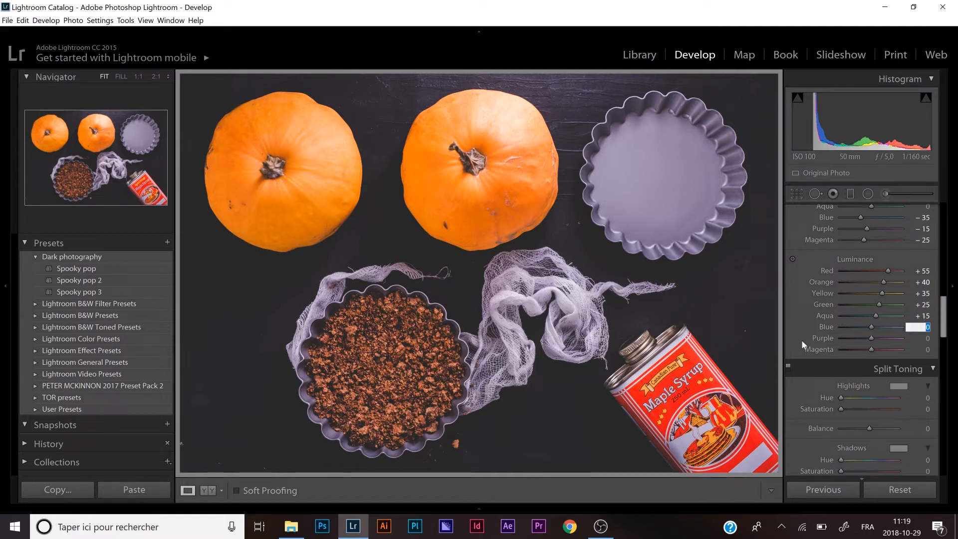
Step: Set the HSL luminance of Blue to +34, Purple to +56 and Magenta to +33
{"action": "type", "text": "34"}
{"action": "key", "text": "Tab"}
{"action": "type", "text": "5"}
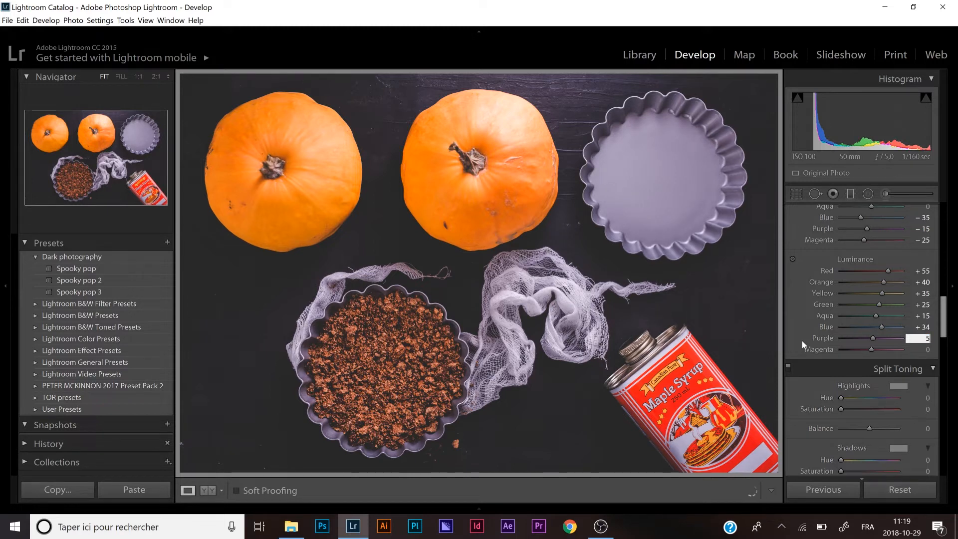
{"action": "type", "text": "6"}
{"action": "key", "text": "Tab"}
{"action": "type", "text": "33"}
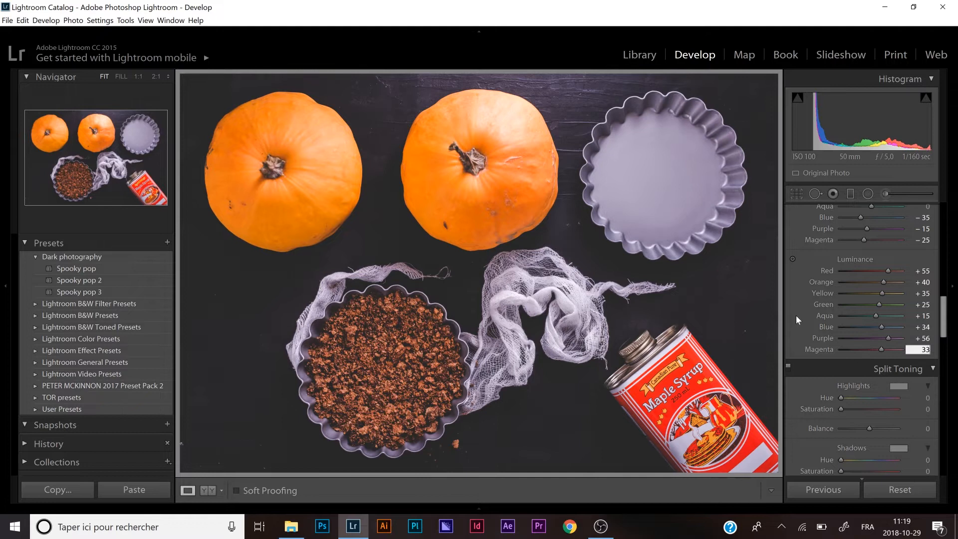
Step: Set the split toning highlights to hue 225 and saturation 15
{"action": "scroll", "coordinate": [804, 409], "scroll_direction": "down", "scroll_amount": 3}
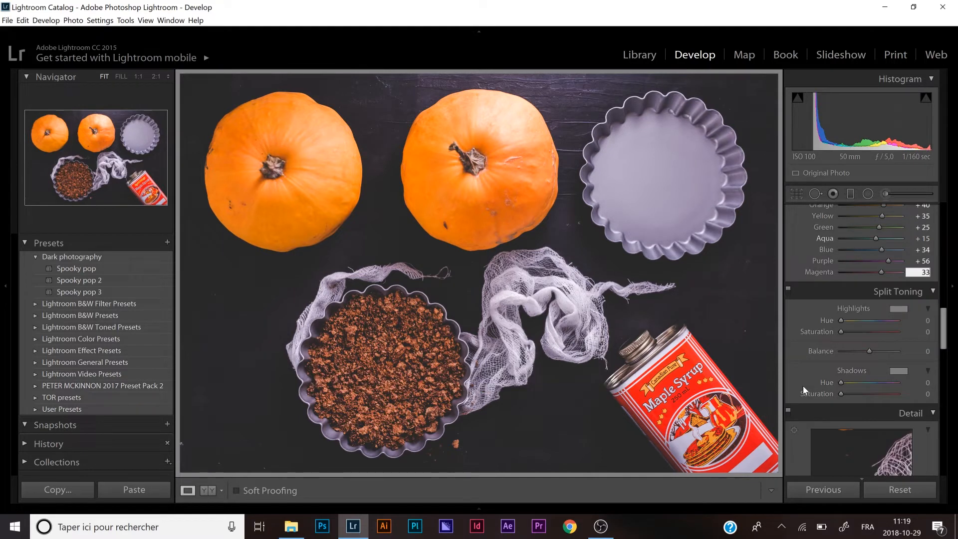
{"action": "left_click", "coordinate": [927, 320]}
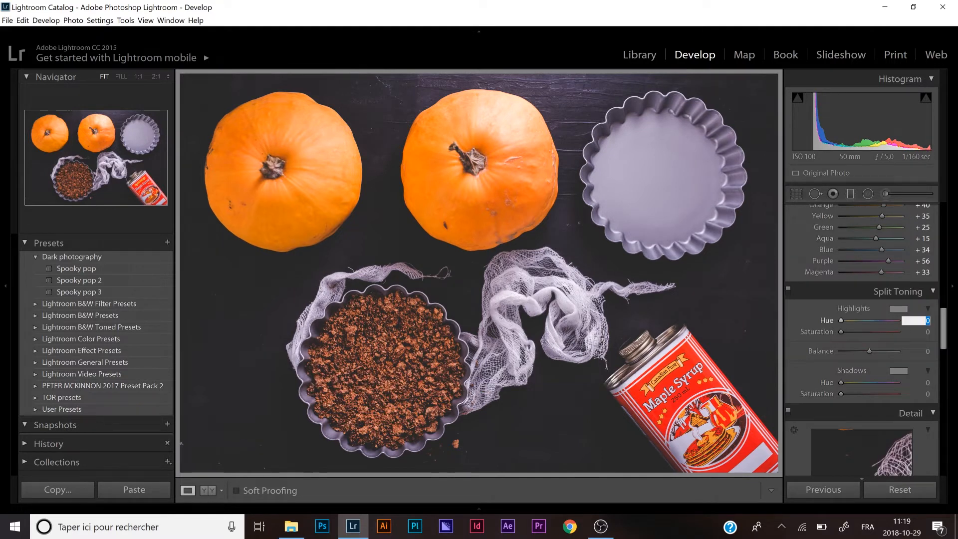
{"action": "type", "text": "225"}
{"action": "key", "text": "Tab"}
{"action": "type", "text": "15"}
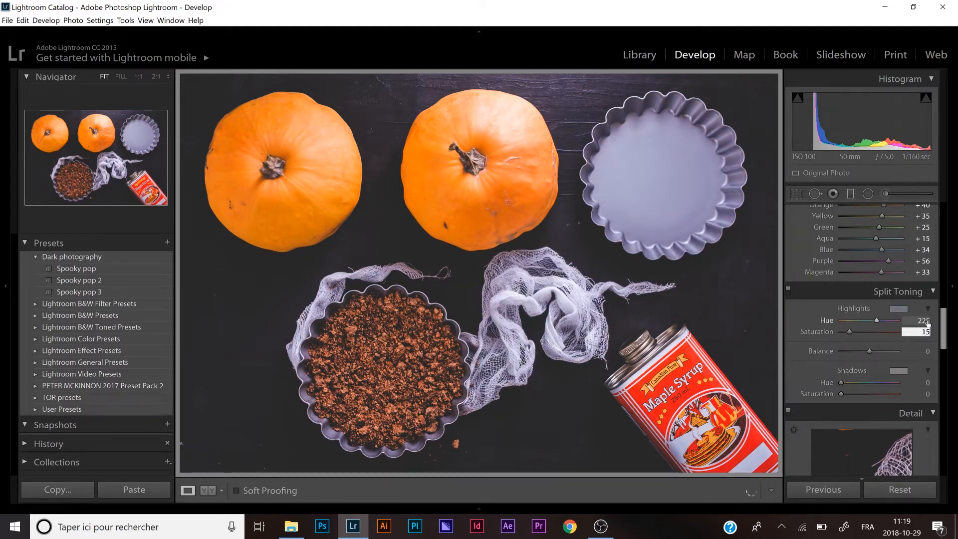
Step: Set the split toning shadows to hue 160 and saturation 11, leaving the balance at its default
{"action": "key", "text": "Tab"}
{"action": "type", "text": "16"}
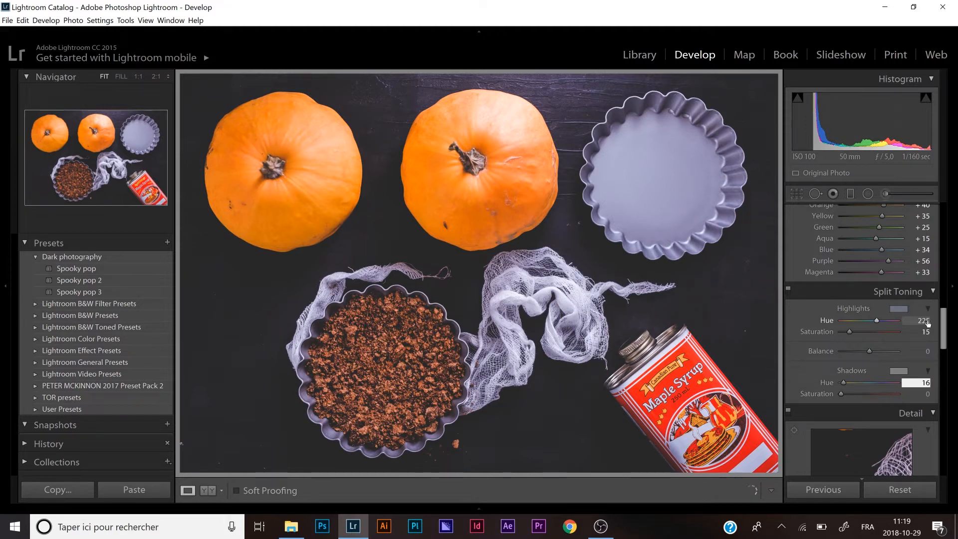
{"action": "type", "text": "0"}
{"action": "key", "text": "Tab"}
{"action": "type", "text": "11"}
{"action": "key", "text": "Tab"}
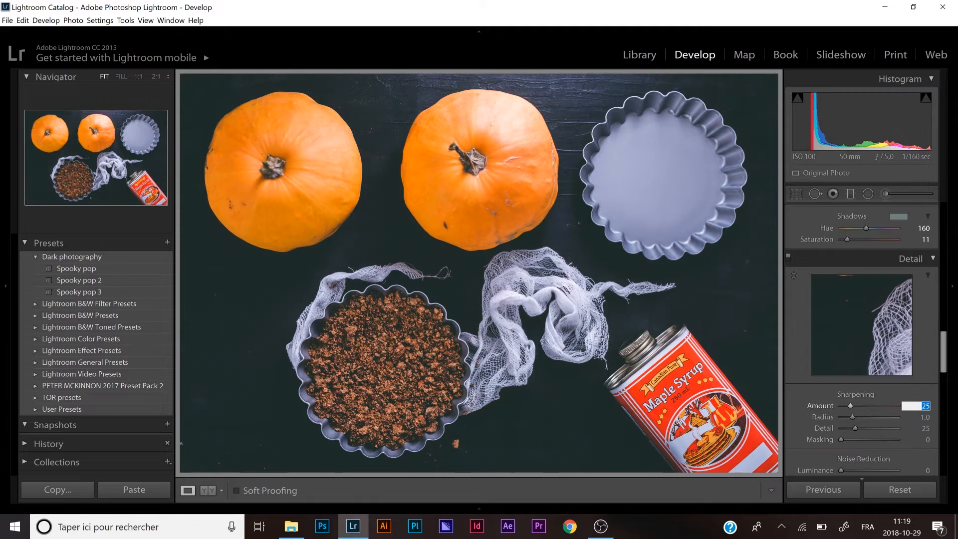
Step: Set the sharpening amount to 75, radius to 1,5 and detail to 45
{"action": "type", "text": "75"}
{"action": "key", "text": "Tab"}
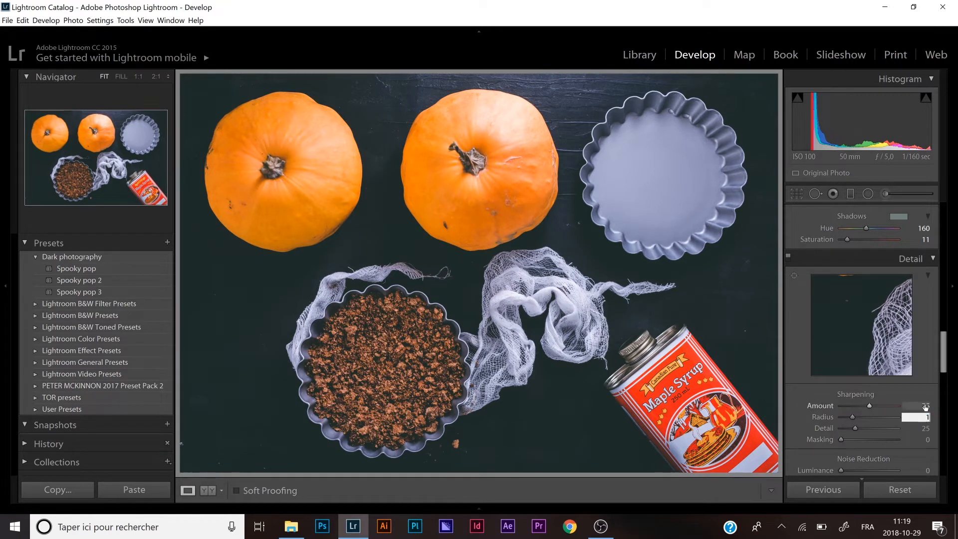
{"action": "type", "text": "1,5"}
{"action": "key", "text": "Tab"}
{"action": "type", "text": "45"}
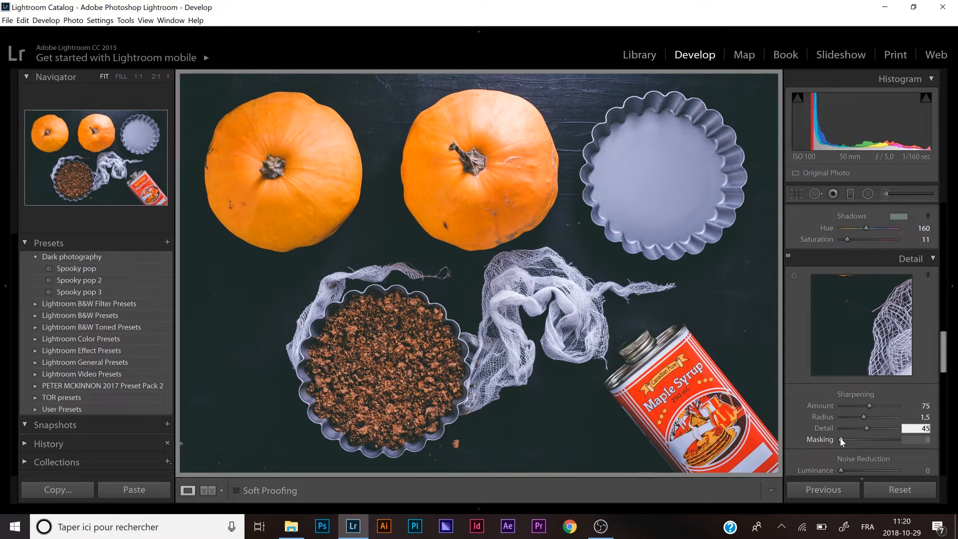
Step: Set the sharpening masking to 25 while previewing the mask
{"action": "key", "text": "alt"}
{"action": "left_click", "coordinate": [841, 439], "text": "alt"}
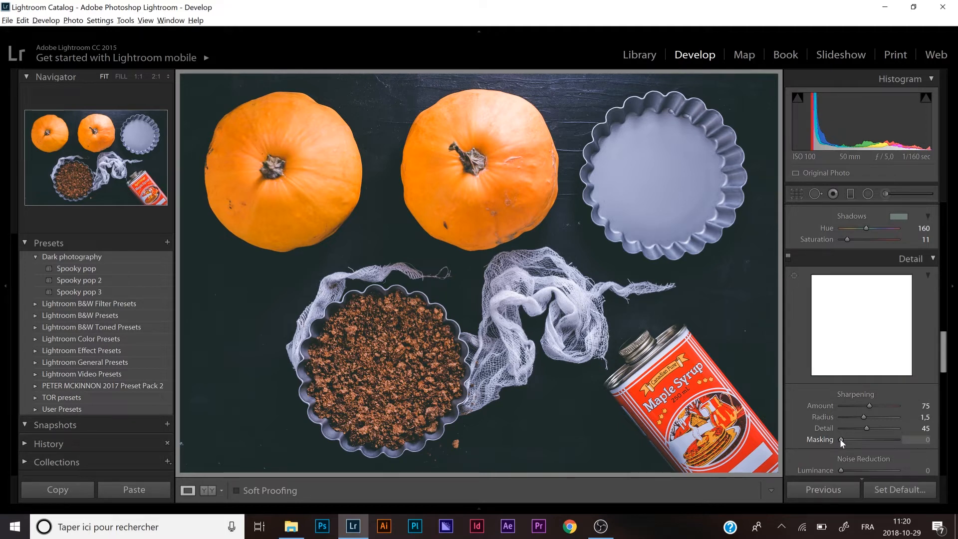
{"action": "left_click_drag", "start_coordinate": [840, 439], "coordinate": [854, 437]}
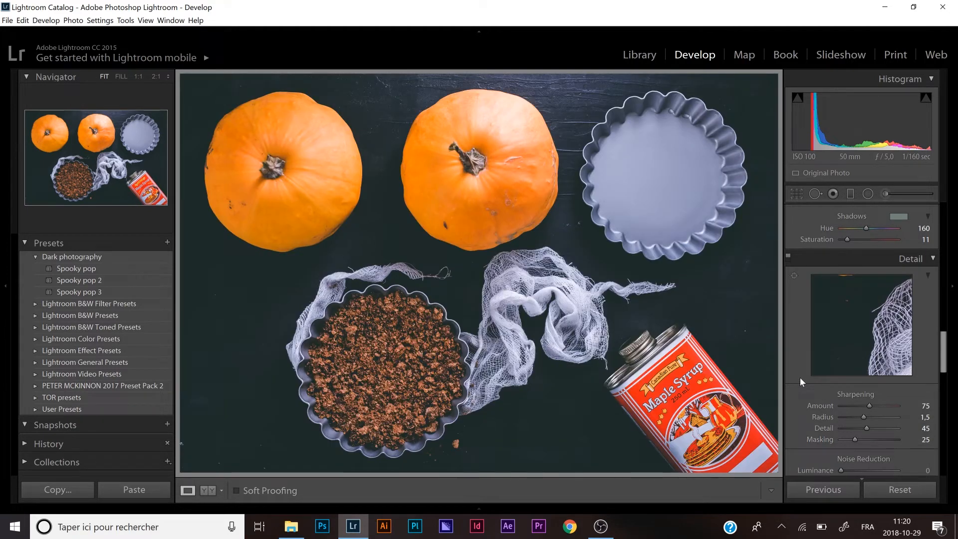
Step: Set the noise reduction luminance to 10 and enable the lens profile corrections
{"action": "scroll", "coordinate": [800, 375], "scroll_direction": "down", "scroll_amount": 3}
{"action": "left_click", "coordinate": [913, 393]}
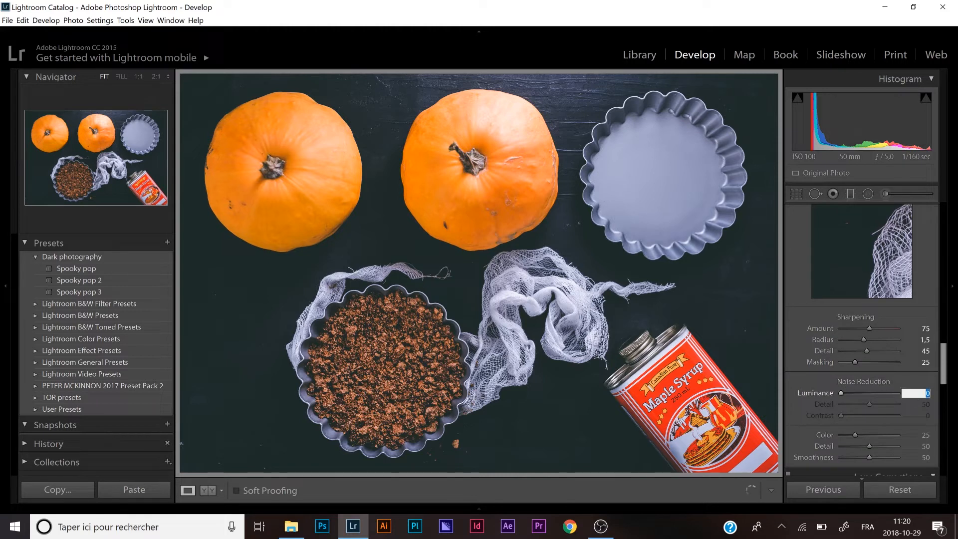
{"action": "type", "text": "10"}
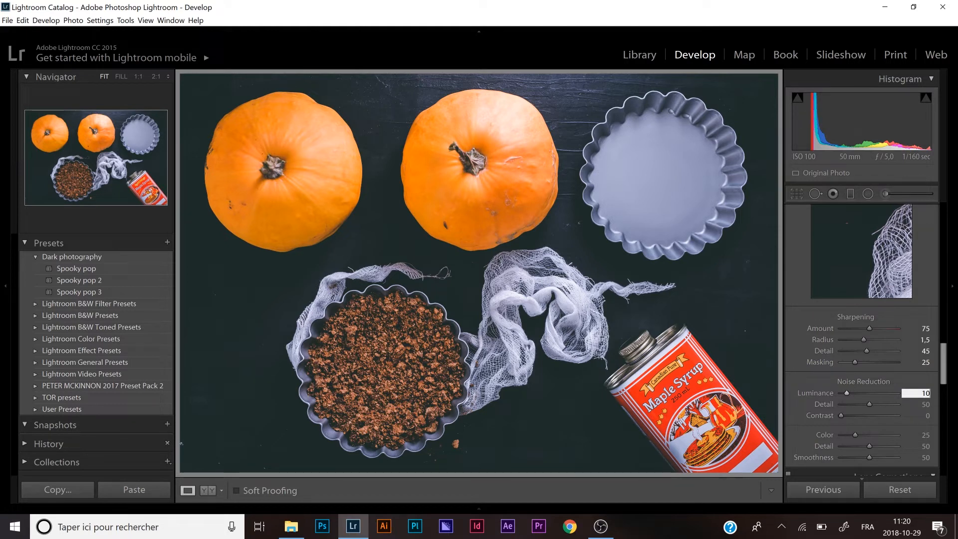
{"action": "scroll", "coordinate": [792, 278], "scroll_direction": "down", "scroll_amount": 5}
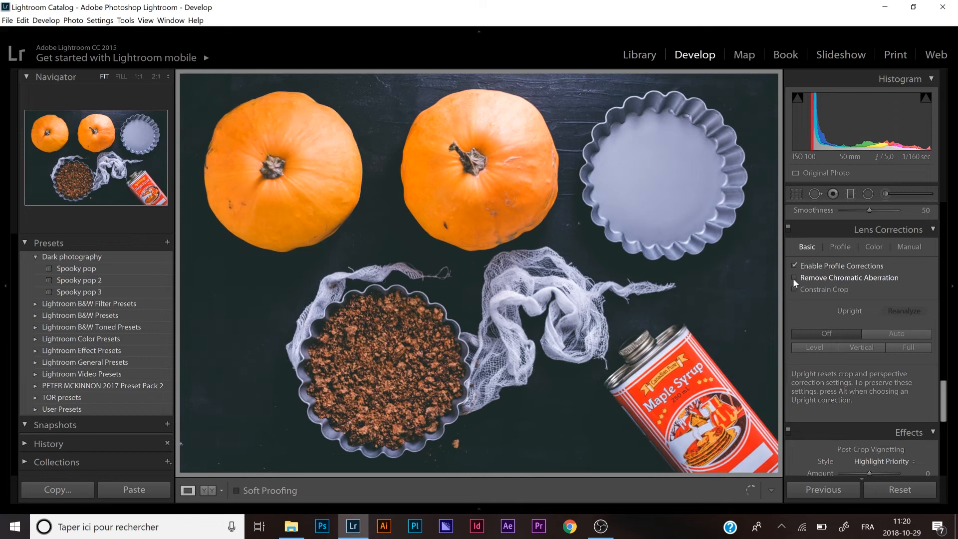
Step: Set camera calibration hue/saturation to Red Primary +5/-15, Green Primary +5/-5 and Blue Primary -5/-20, and return from the before/after comparison to the single view
{"action": "scroll", "coordinate": [893, 307], "scroll_direction": "down", "scroll_amount": 5}
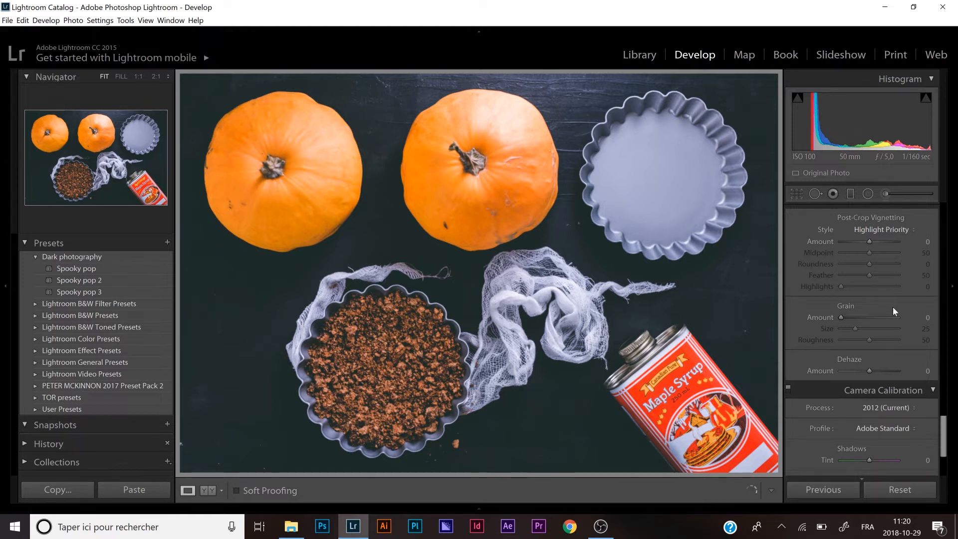
{"action": "scroll", "coordinate": [921, 367], "scroll_direction": "down", "scroll_amount": 3}
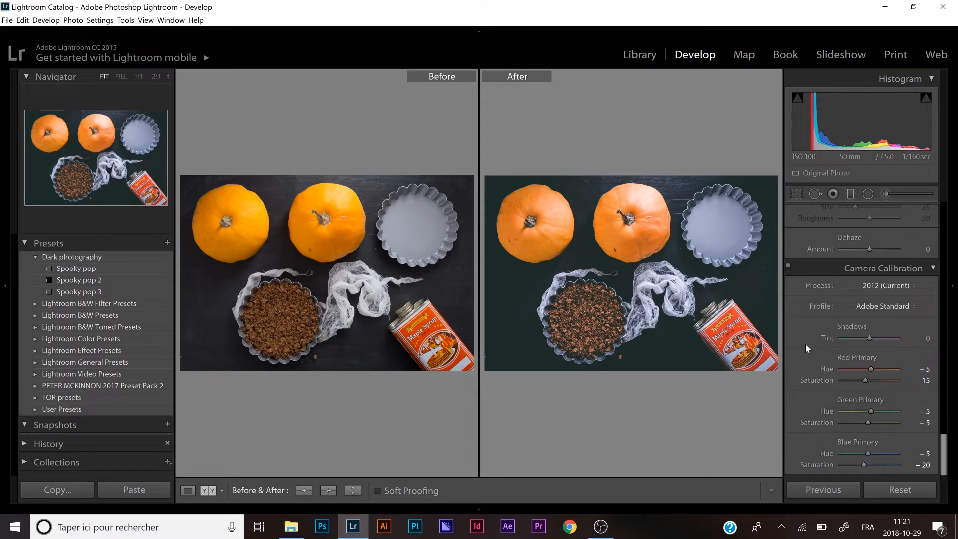
{"action": "key", "text": "y"}
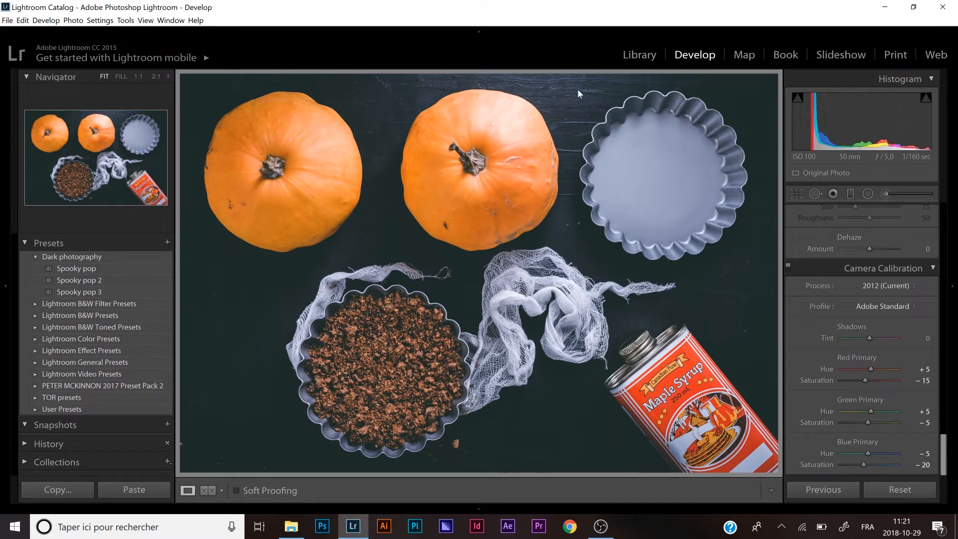
Step: Save the current settings as a new develop preset named "Dark food TOTR" in the Dark photography folder
{"action": "left_click", "coordinate": [167, 243]}
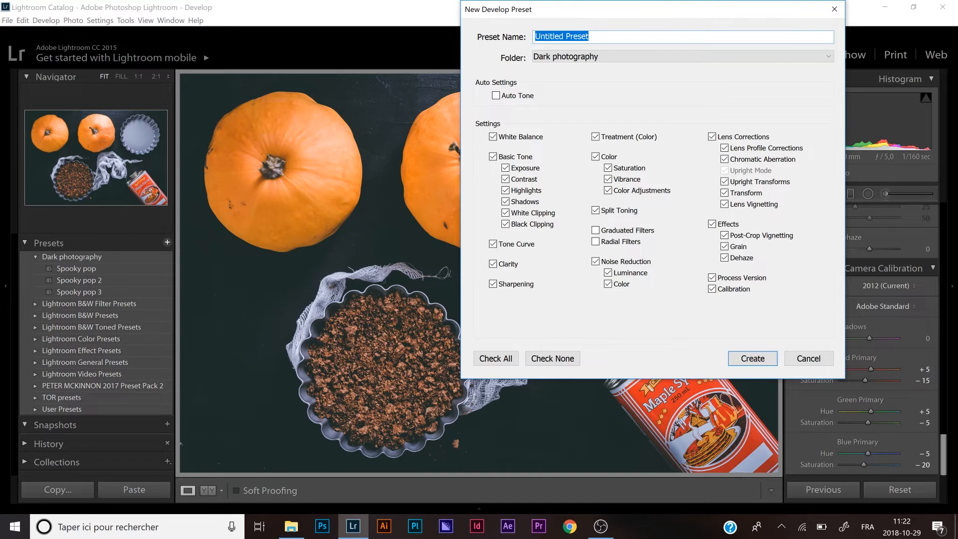
{"action": "type", "text": "Dark Ph"}
{"action": "key", "text": "BackSpace"}
{"action": "key", "text": "BackSpace"}
{"action": "type", "text": "food"}
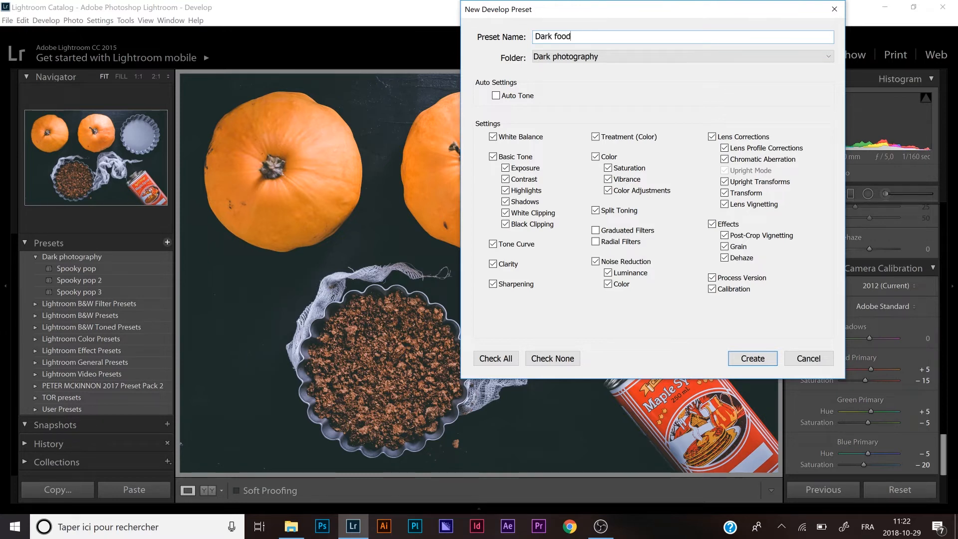
{"action": "type", "text": " TOTR"}
{"action": "left_click", "coordinate": [752, 358]}
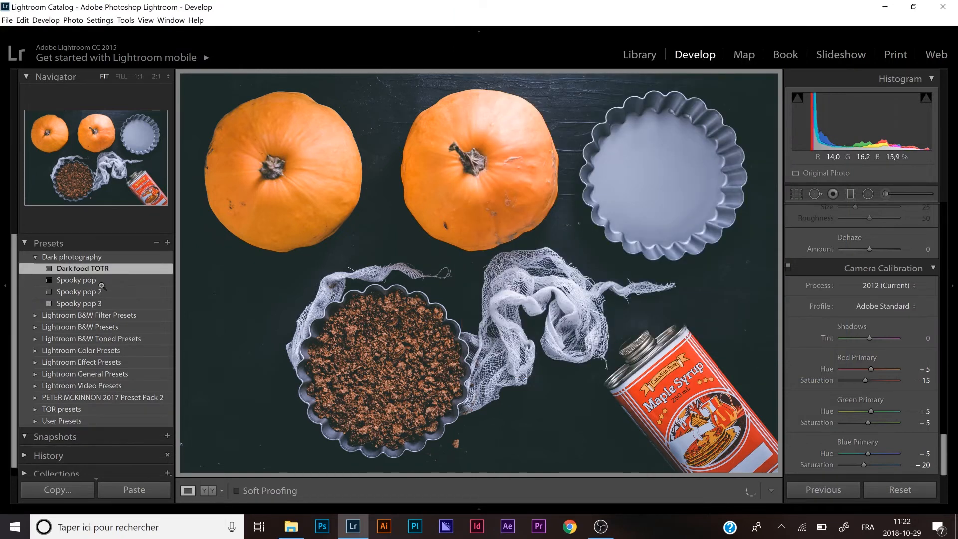
Step: Apply the Dark food TOTR preset to the next photo, the raspberry and chocolate tarts
{"action": "key", "text": "Right"}
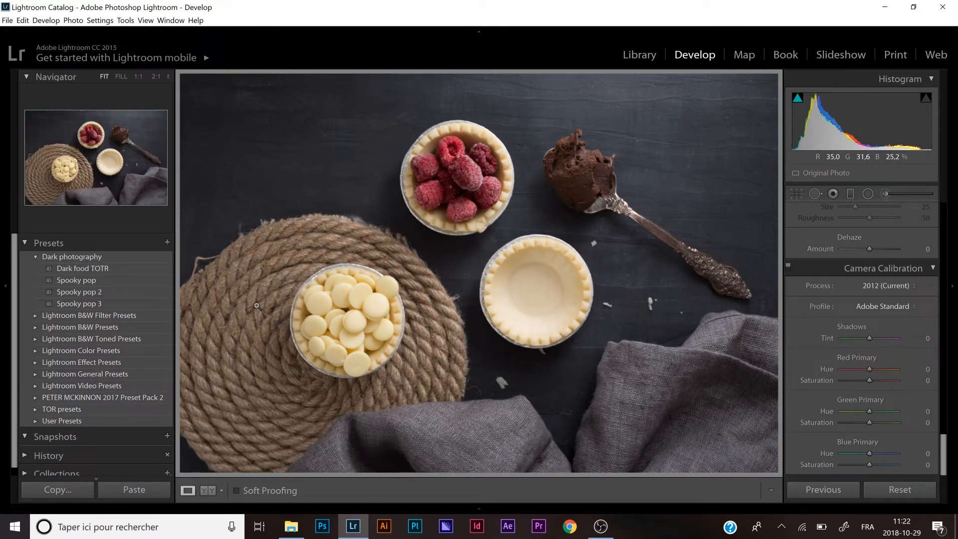
{"action": "left_click", "coordinate": [116, 271]}
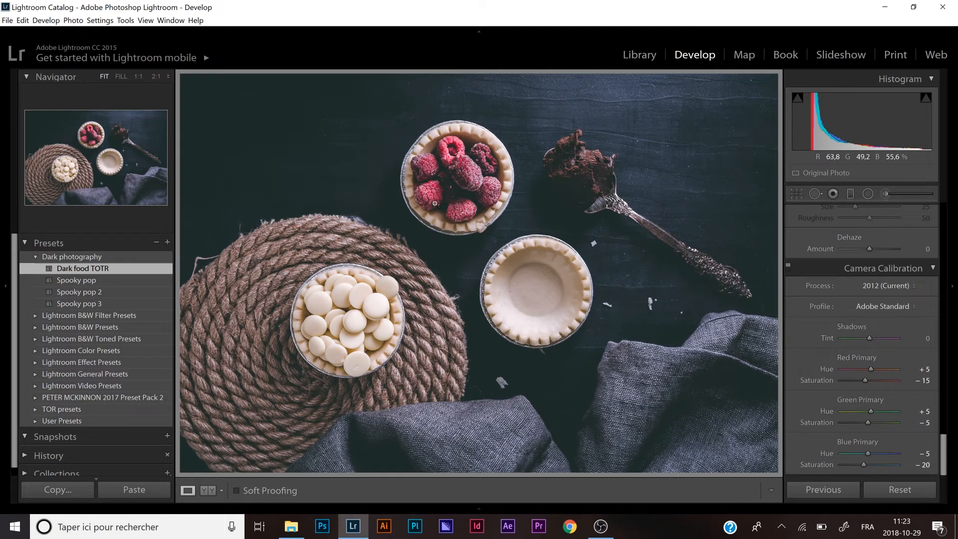
Step: Set the tart photo's Shadows to +60 and Whites to -85 in the basic tone adjustments
{"action": "left_click_drag", "start_coordinate": [949, 456], "coordinate": [950, 223]}
{"action": "left_click", "coordinate": [923, 338]}
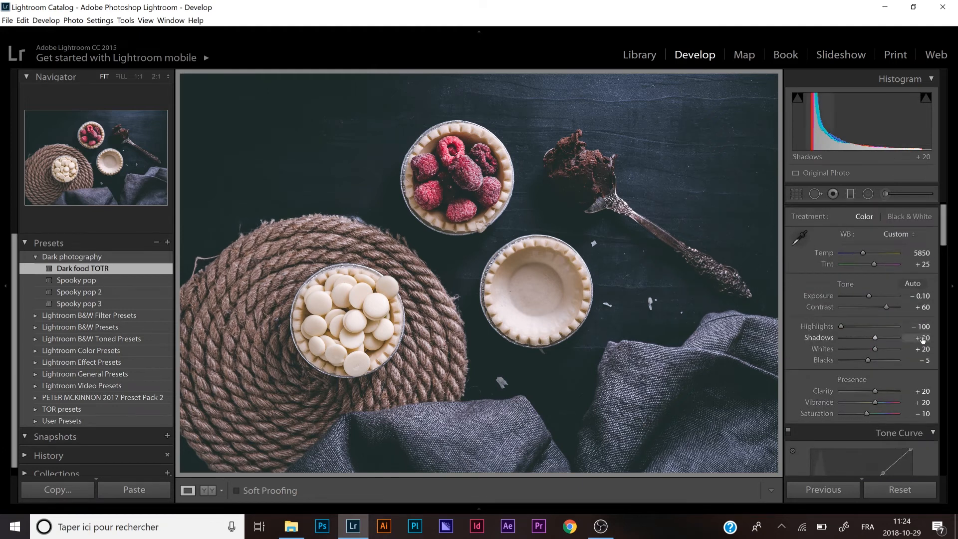
{"action": "type", "text": "60"}
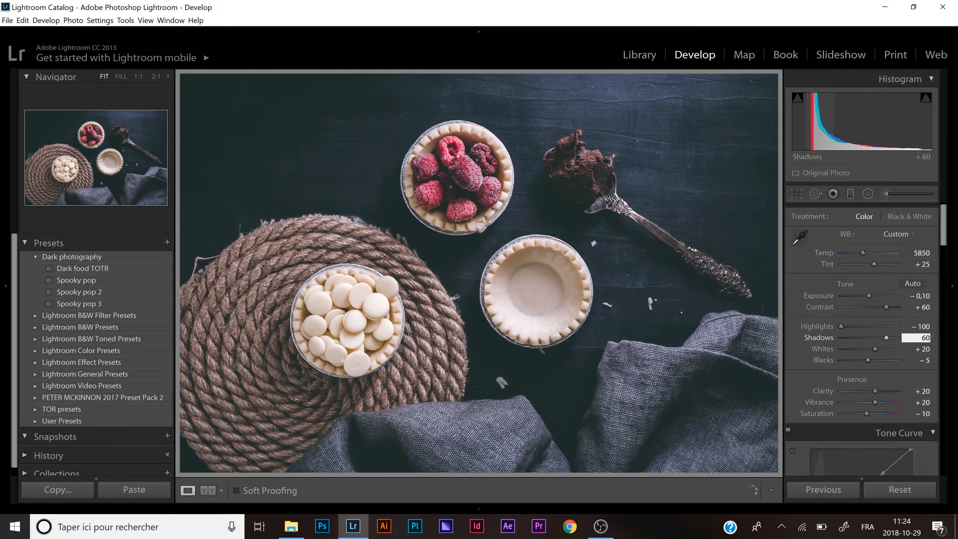
{"action": "left_click", "coordinate": [922, 351]}
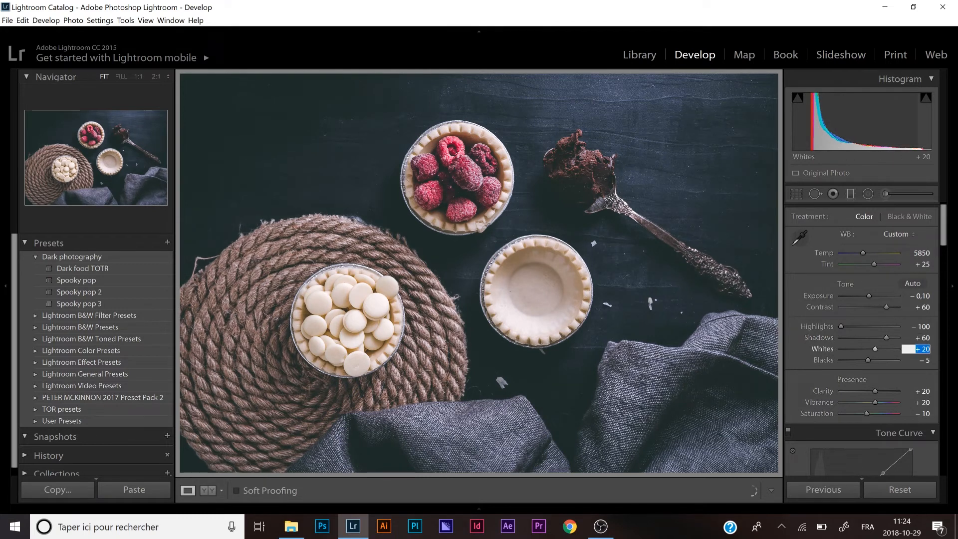
{"action": "type", "text": "-85"}
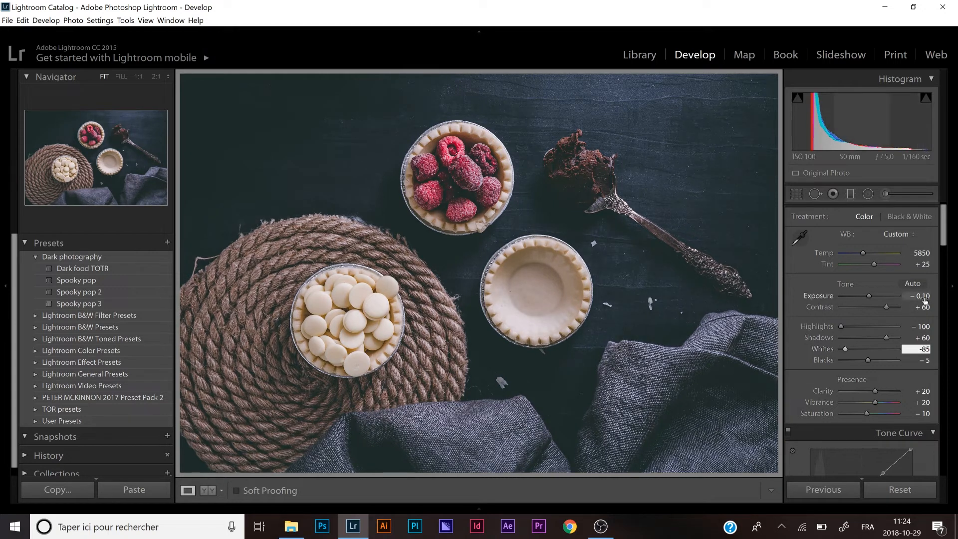
Step: Set the tart photo's Exposure to 0,1
{"action": "left_click", "coordinate": [923, 298]}
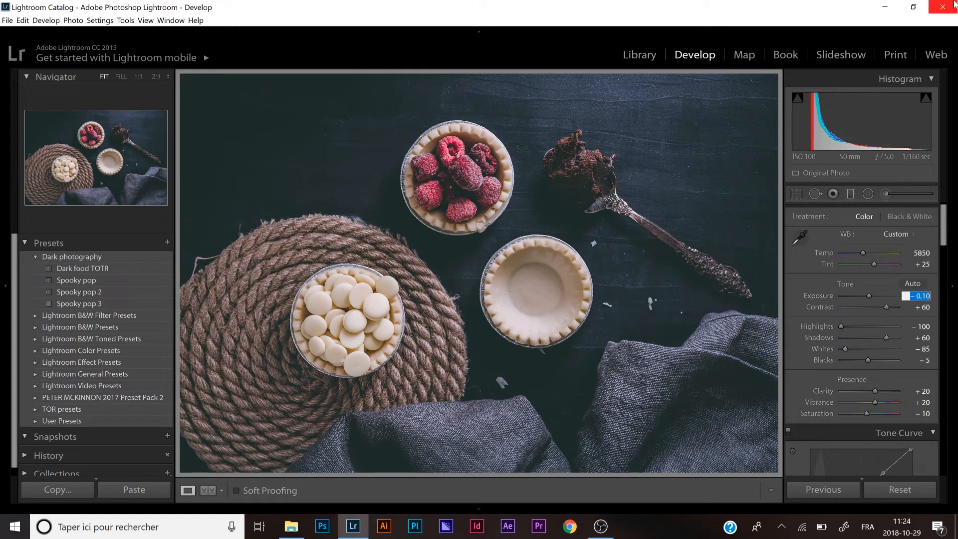
{"action": "type", "text": "0,"}
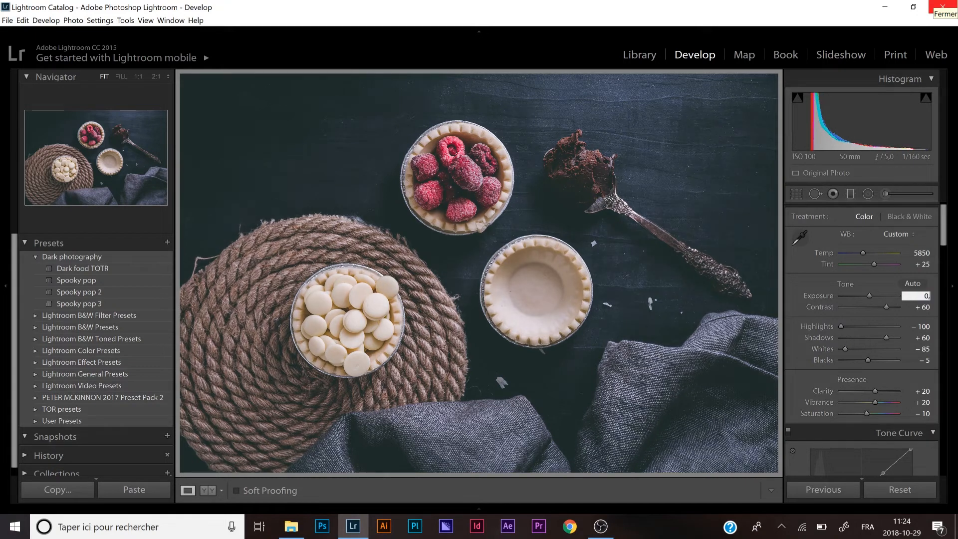
{"action": "type", "text": "1"}
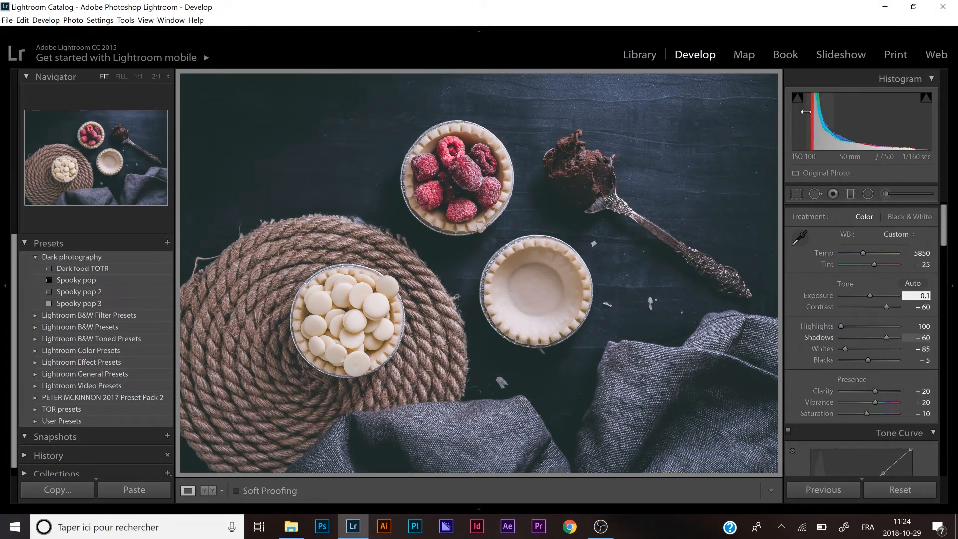
Step: Confirm the tart photo's exposure and compare its original and edited versions side by side
{"action": "key", "text": "Return"}
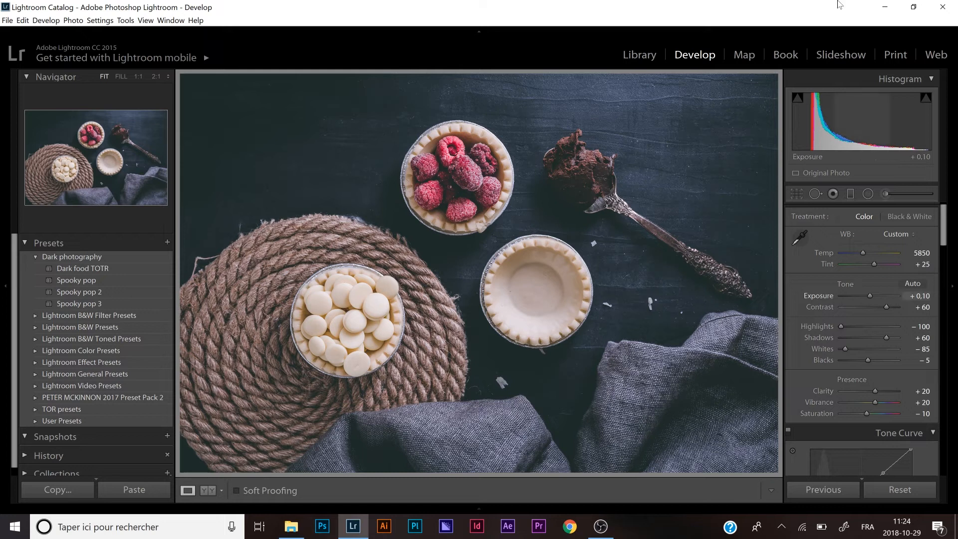
{"action": "key", "text": "alt+y"}
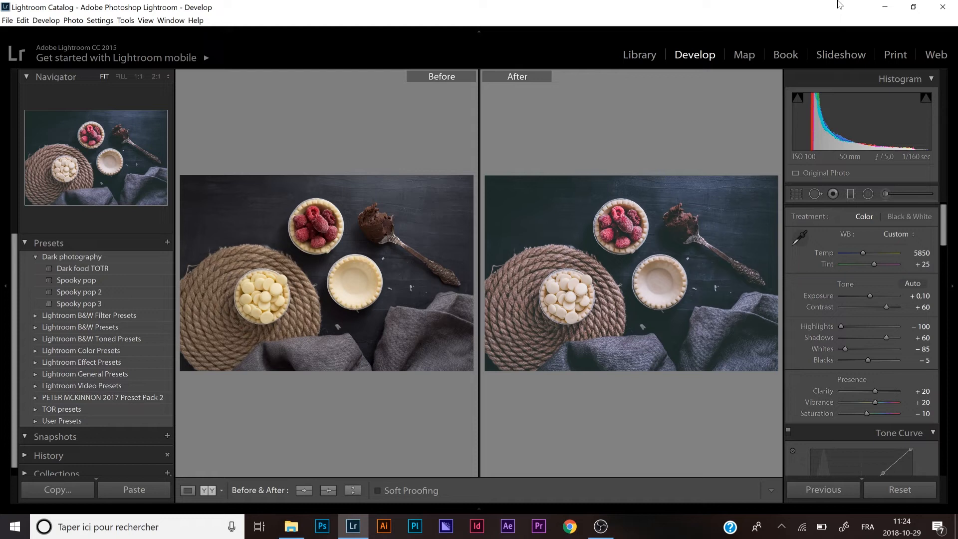
{"action": "key", "text": "y"}
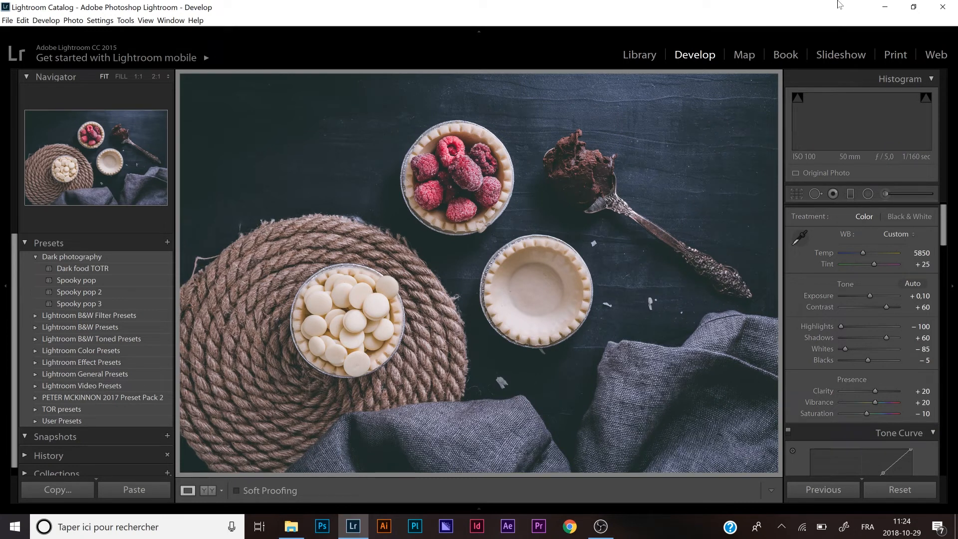
Step: Apply the Dark food TOTR preset to the next photo, the matcha latte with waffles, and set its Exposure to 0,15
{"action": "key", "text": "Right"}
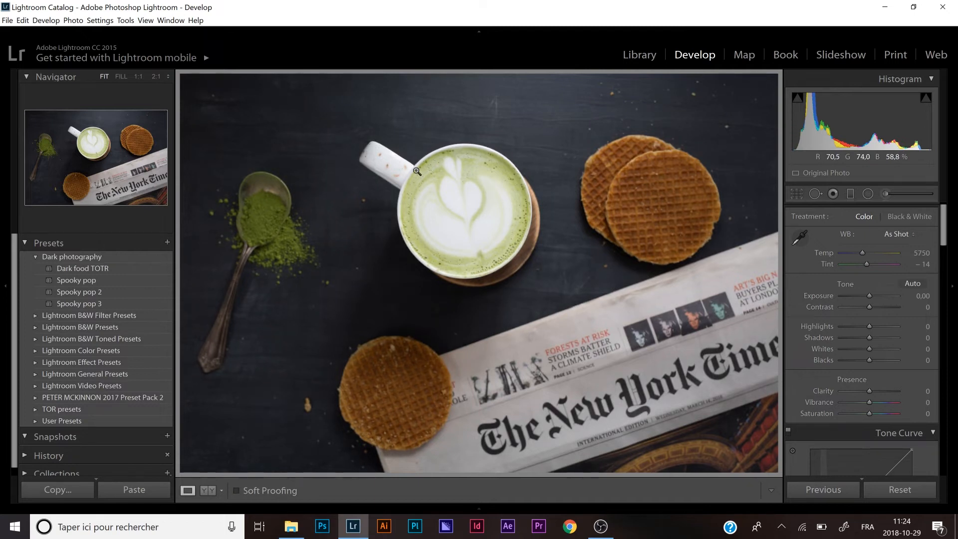
{"action": "left_click", "coordinate": [124, 268]}
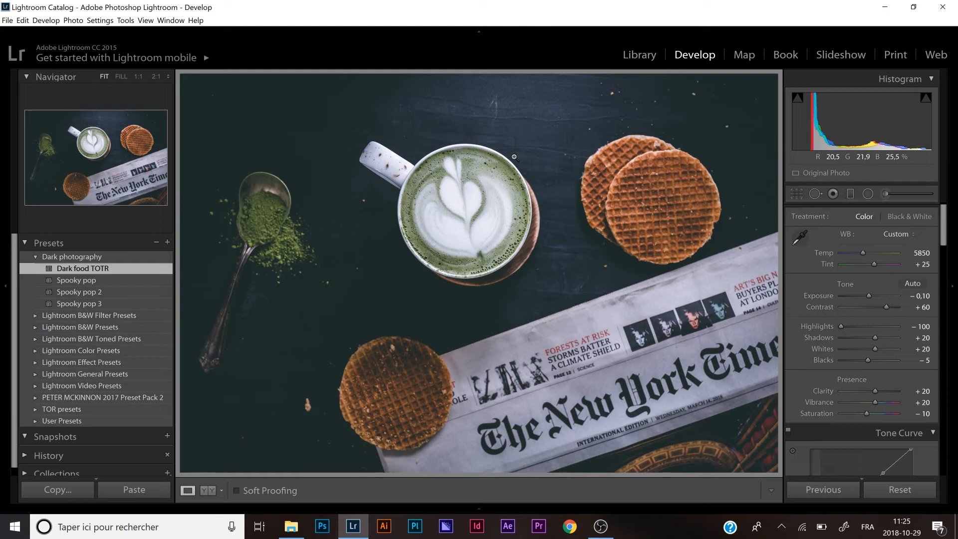
{"action": "left_click", "coordinate": [919, 297]}
{"action": "type", "text": "0"}
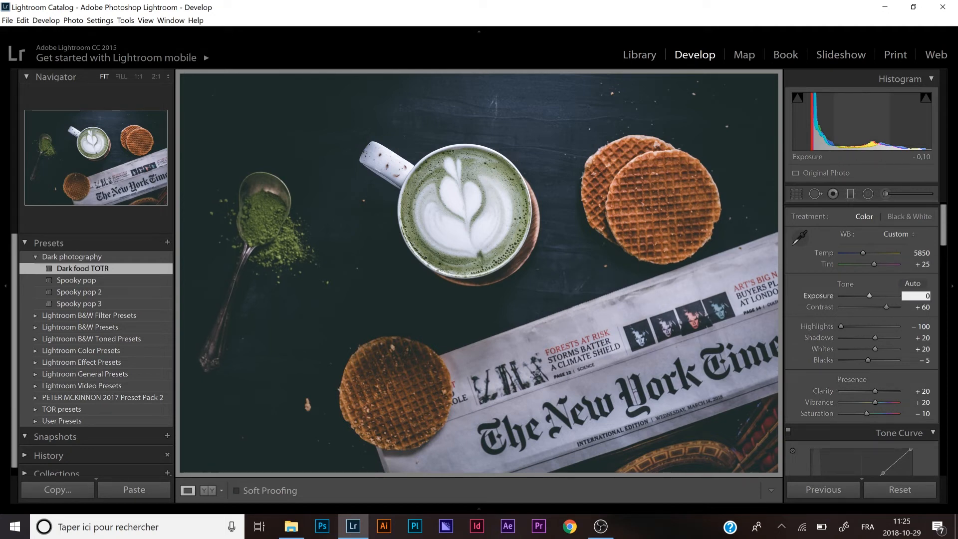
{"action": "type", "text": ",15"}
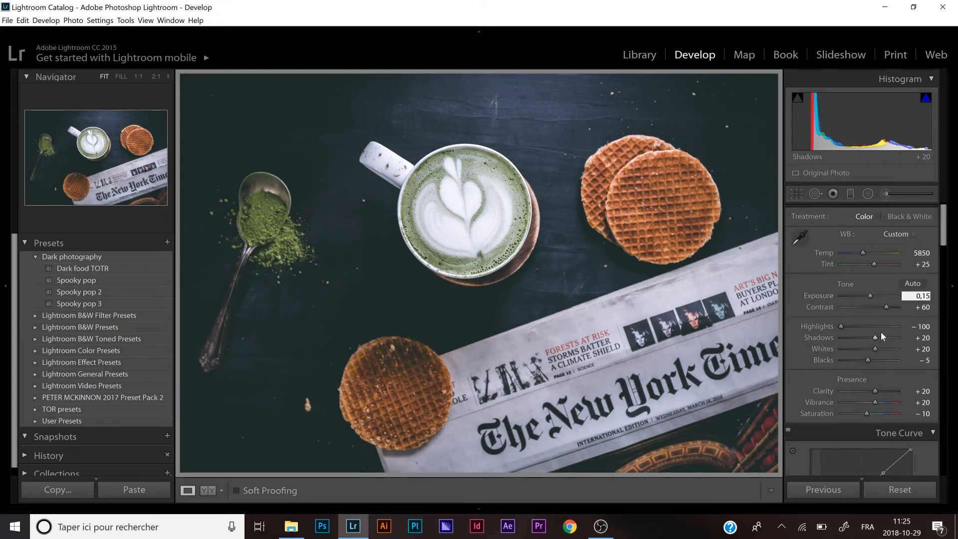
Step: Set the latte photo's Shadows to +55 and Whites to -25 in the basic tone adjustments
{"action": "left_click", "coordinate": [923, 337]}
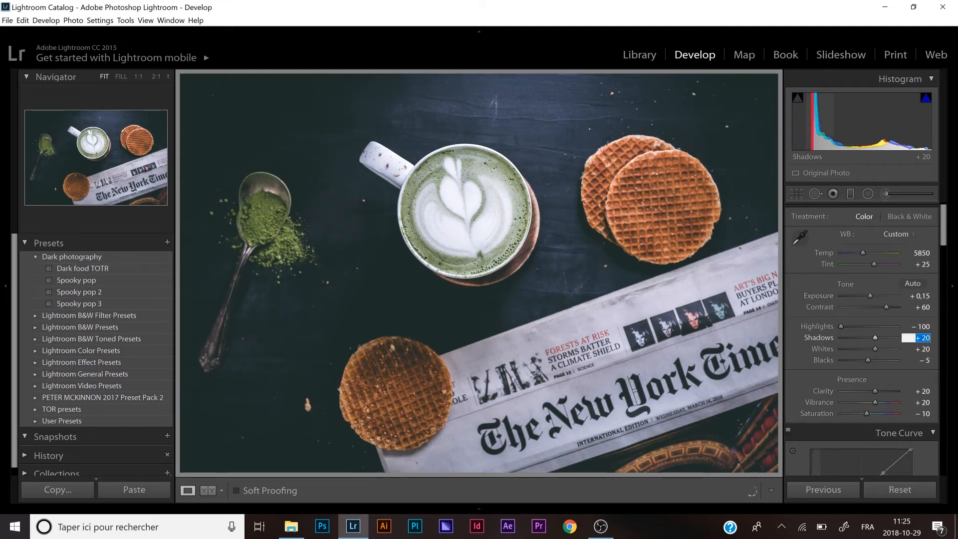
{"action": "type", "text": "55"}
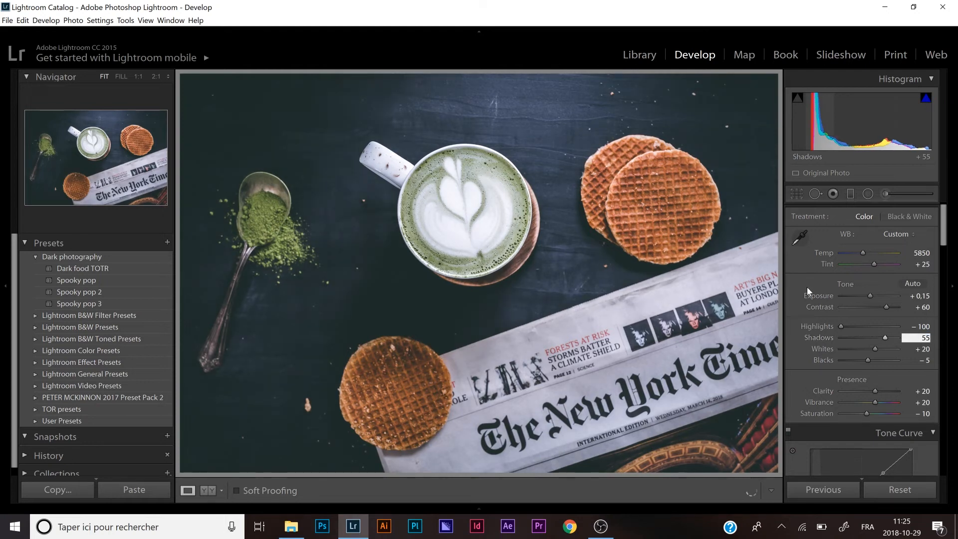
{"action": "key", "text": "Return"}
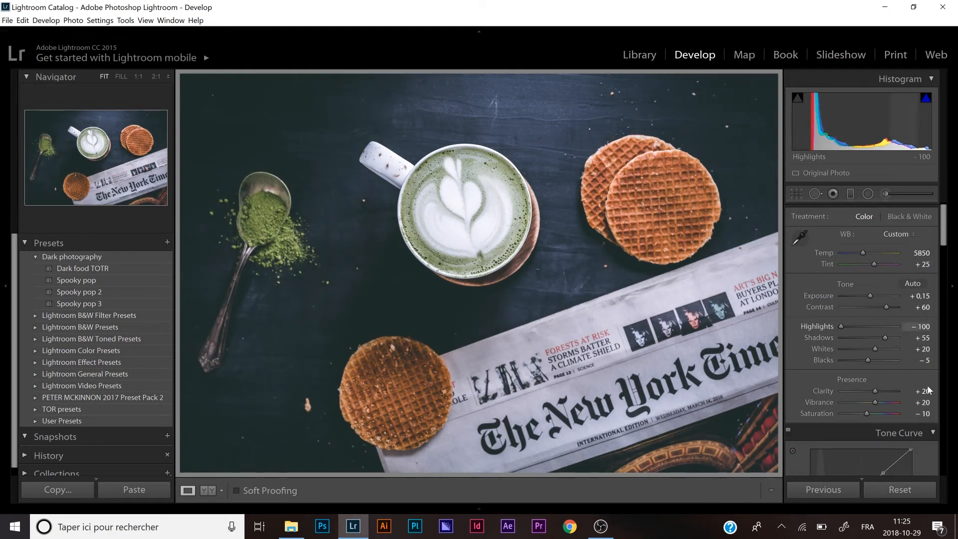
{"action": "left_click", "coordinate": [923, 348]}
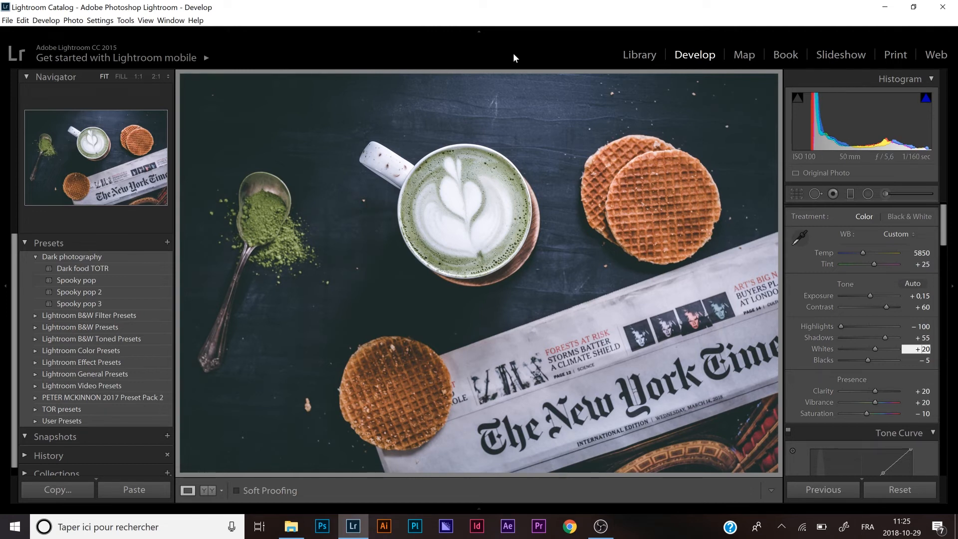
{"action": "key", "text": "BackSpace"}
{"action": "key", "text": "BackSpace"}
{"action": "key", "text": "BackSpace"}
{"action": "type", "text": "-25"}
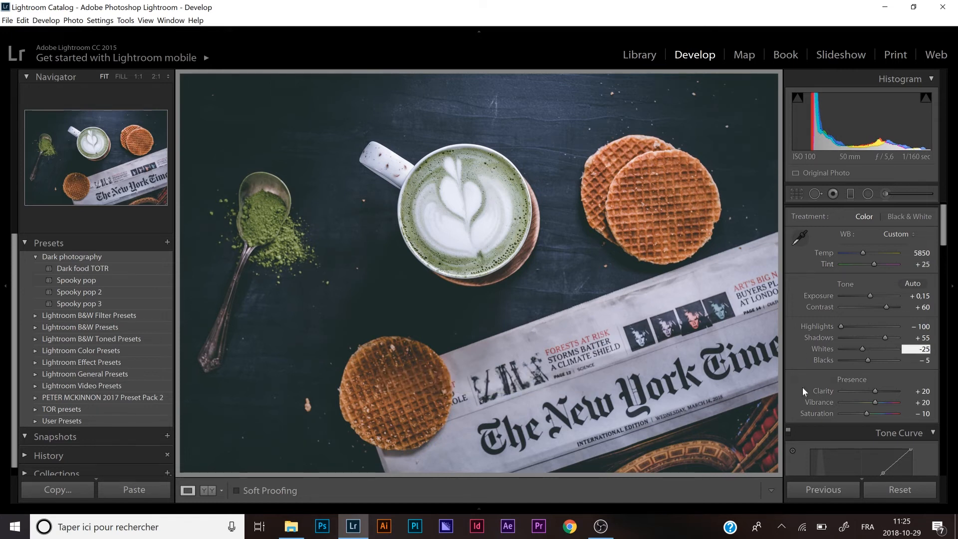
Step: In the HSL adjustments, set Yellow hue to +18, Yellow saturation to -25 and Green saturation to +24
{"action": "scroll", "coordinate": [802, 387], "scroll_direction": "down", "scroll_amount": 10}
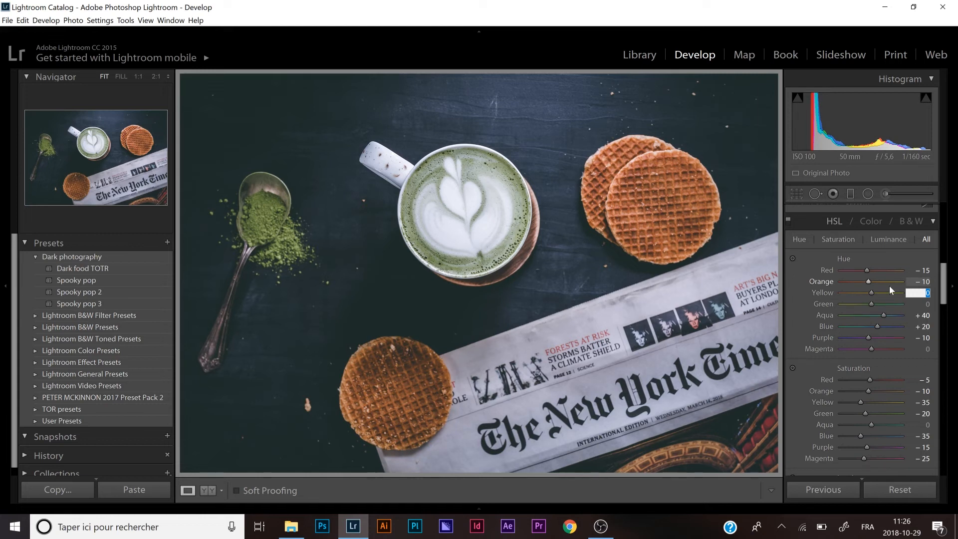
{"action": "type", "text": "18"}
{"action": "left_click", "coordinate": [930, 399]}
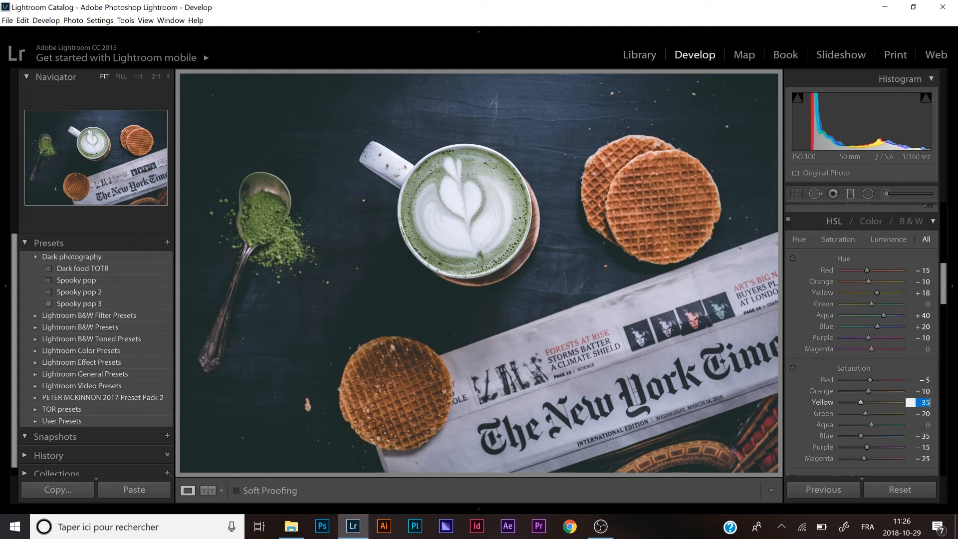
{"action": "type", "text": "-25"}
{"action": "left_click", "coordinate": [925, 414]}
{"action": "type", "text": "24"}
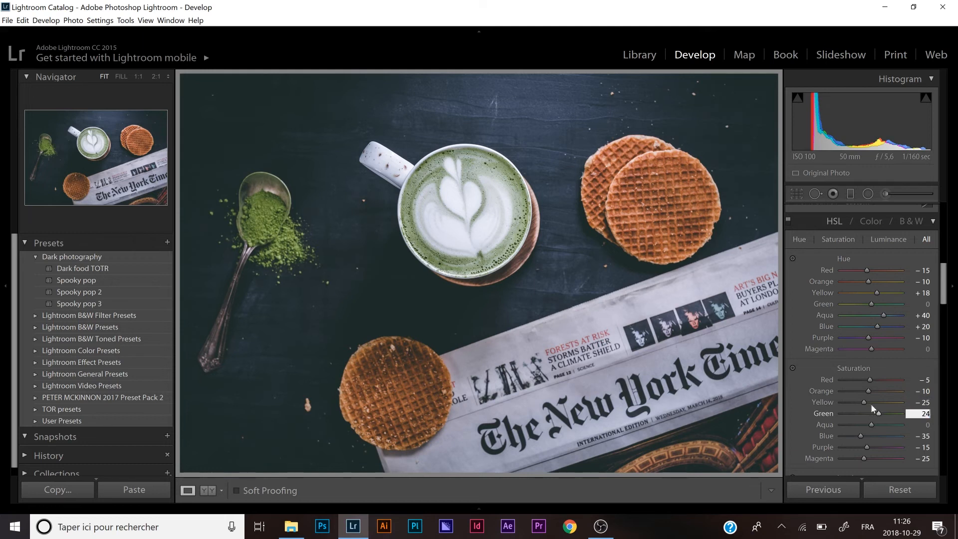
{"action": "key", "text": "comma"}
Step: Set the HSL luminance of Red to +80 and Orange to +65
{"action": "scroll", "coordinate": [803, 423], "scroll_direction": "down", "scroll_amount": 3}
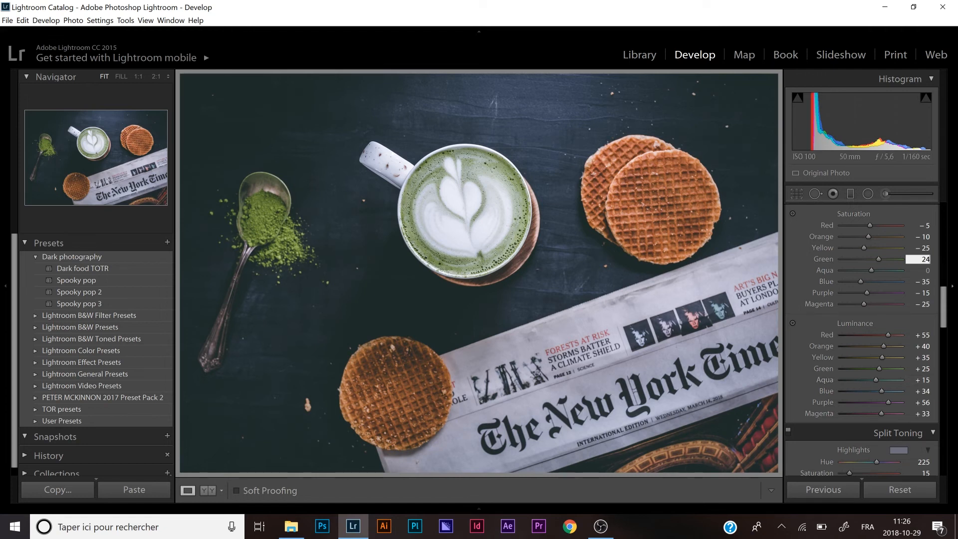
{"action": "left_click", "coordinate": [922, 335]}
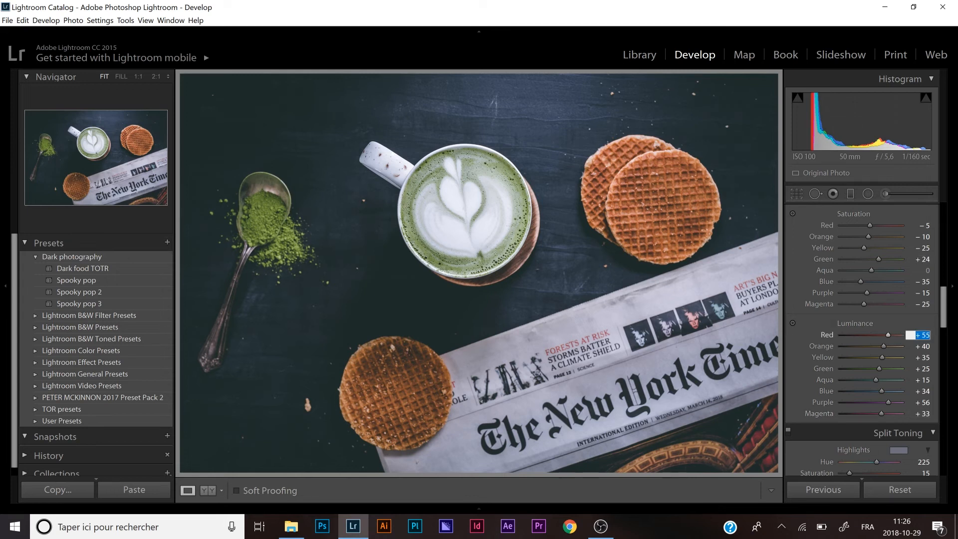
{"action": "type", "text": "80"}
{"action": "key", "text": "Tab"}
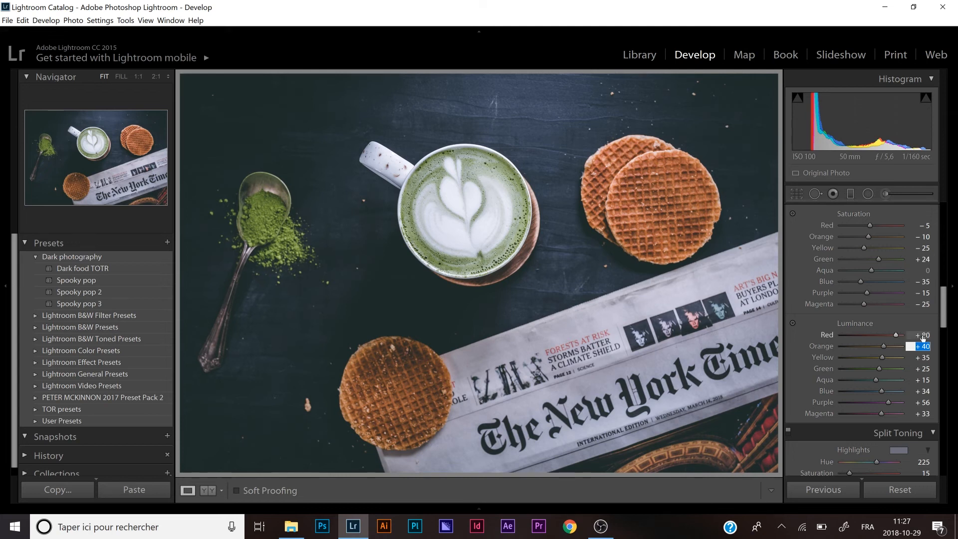
{"action": "type", "text": "65"}
{"action": "key", "text": "Tab"}
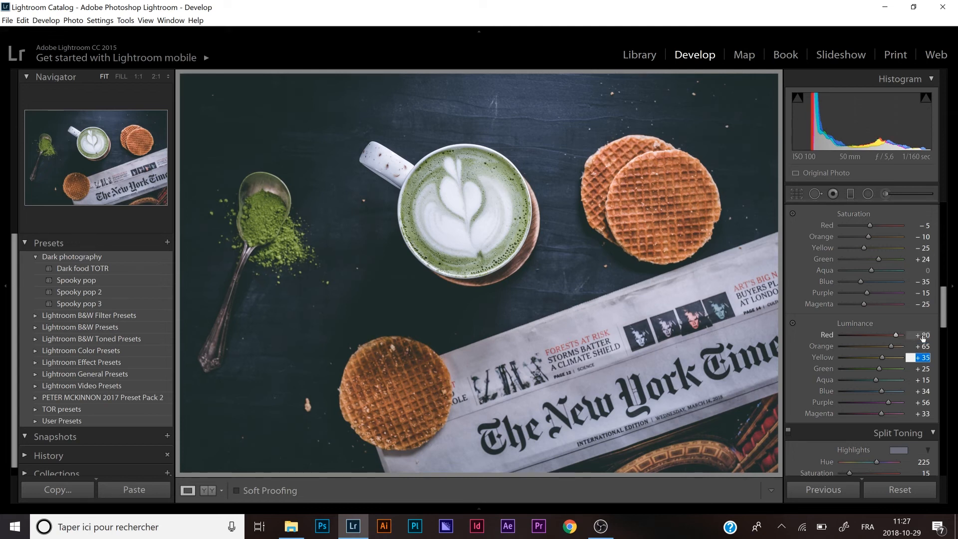
Step: Set the HSL luminance of Yellow to -7, Green to +75, and both Purple and Magenta to +100
{"action": "type", "text": "-7"}
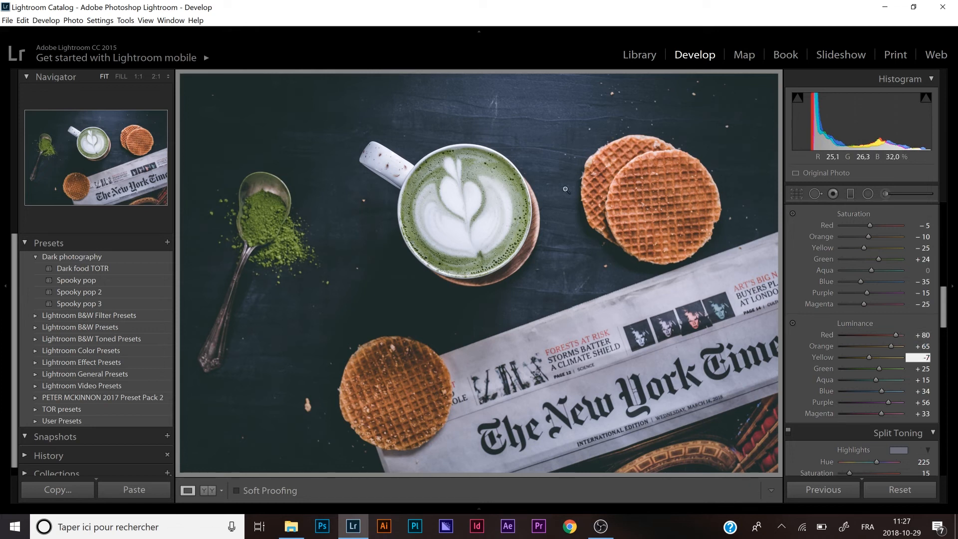
{"action": "left_click_drag", "start_coordinate": [869, 358], "coordinate": [874, 357]}
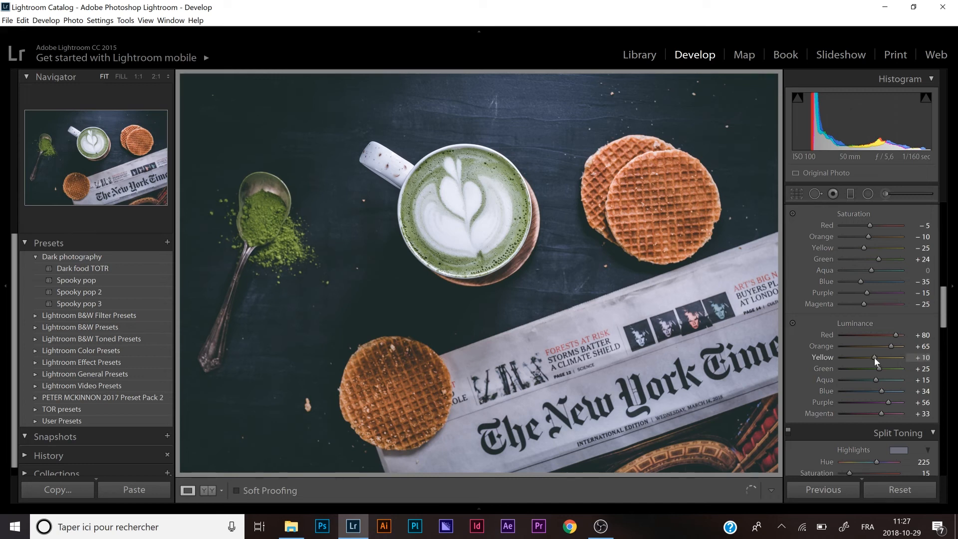
{"action": "left_click_drag", "start_coordinate": [874, 357], "coordinate": [869, 358]}
{"action": "left_click", "coordinate": [923, 370]}
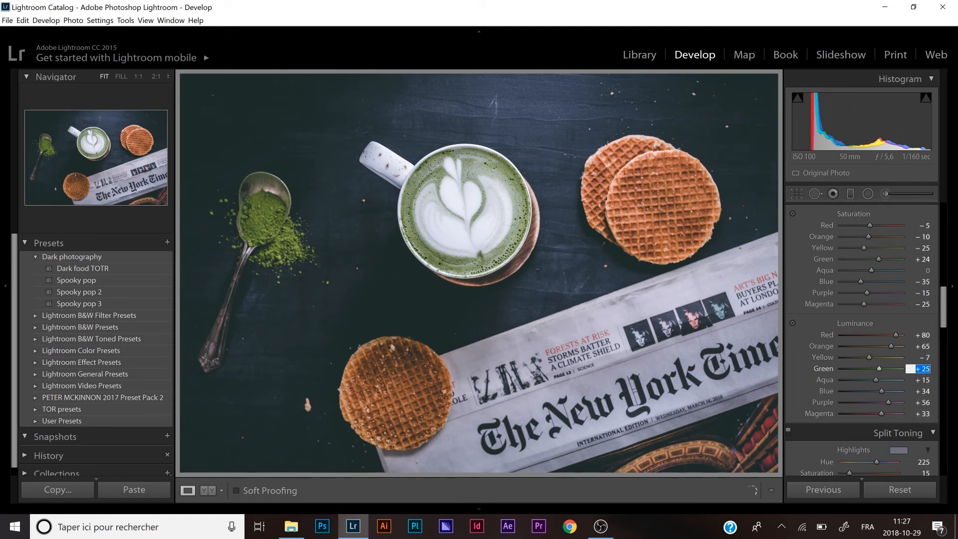
{"action": "type", "text": "75"}
{"action": "key", "text": "Return"}
{"action": "scroll", "coordinate": [888, 402], "scroll_direction": "up", "scroll_amount": 5}
{"action": "scroll", "coordinate": [874, 414], "scroll_direction": "up", "scroll_amount": 7}
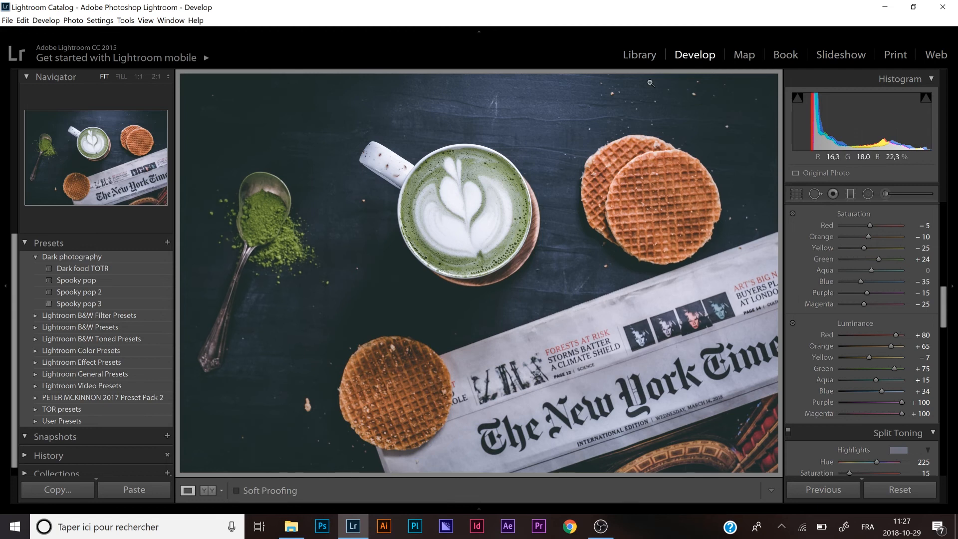
Step: Compare the latte photo before and after editing side by side, and return to its basic adjustments
{"action": "key", "text": "y"}
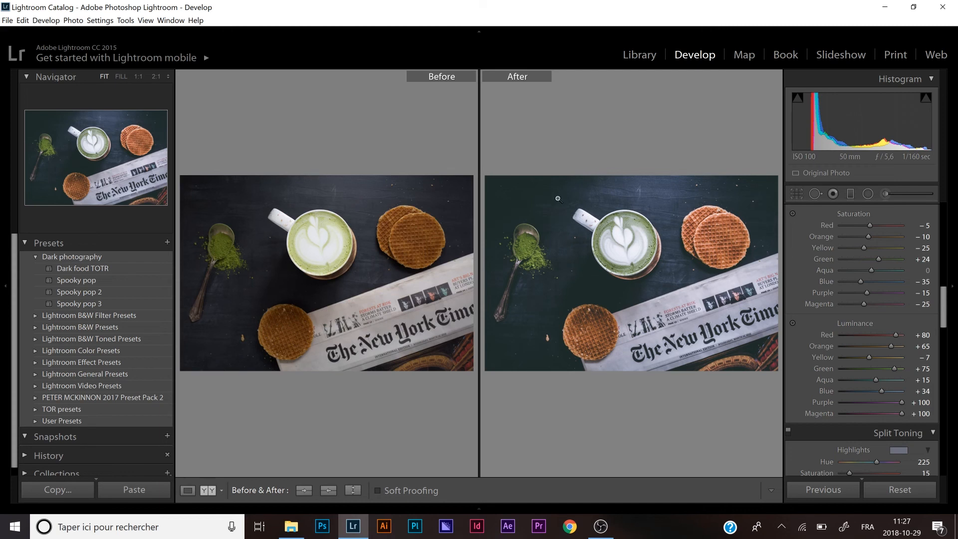
{"action": "key", "text": "y"}
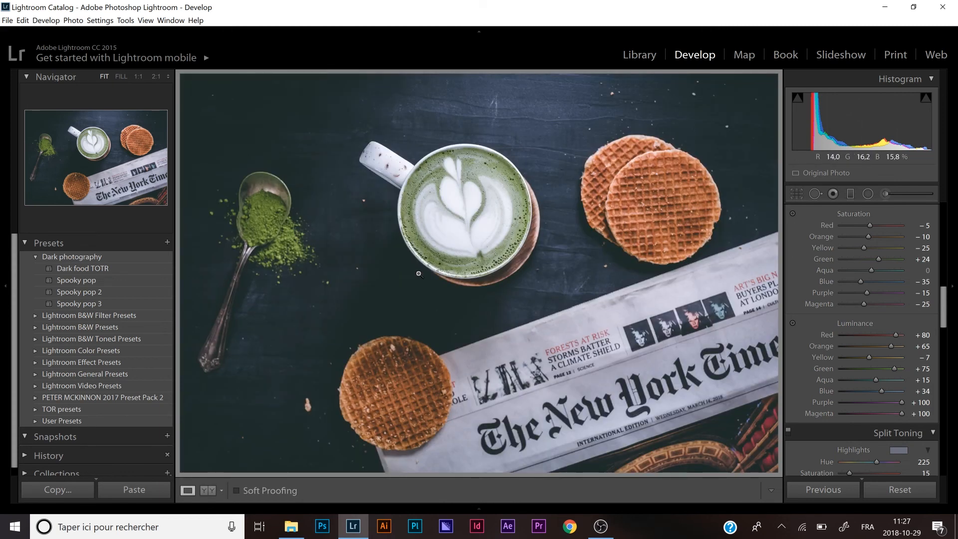
{"action": "left_click", "coordinate": [149, 269]}
{"action": "scroll", "coordinate": [799, 282], "scroll_direction": "up", "scroll_amount": 10}
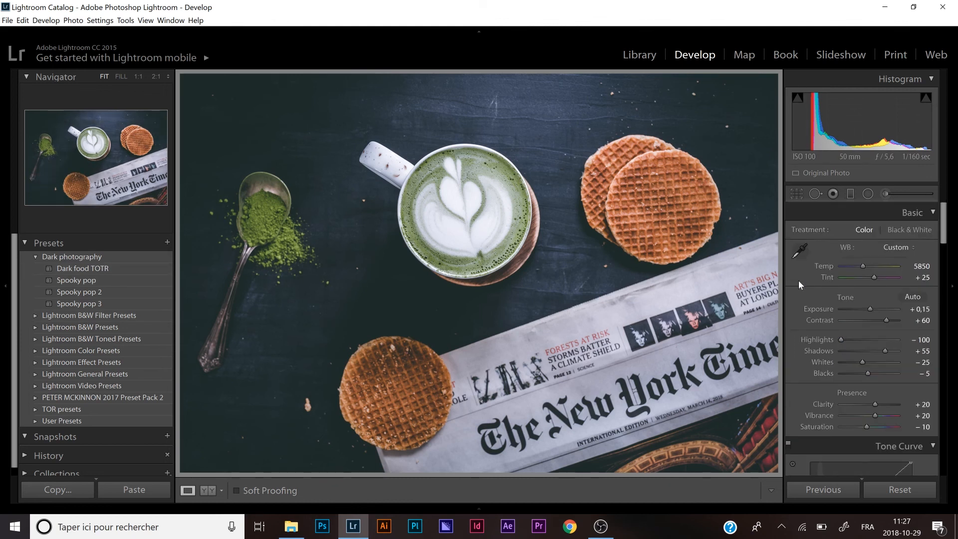